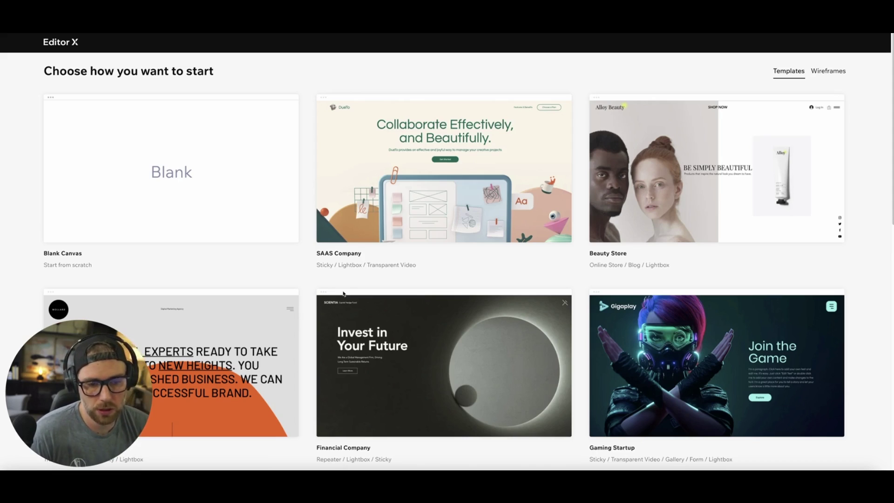
Create a new site from Blank Canvas, view its Pages list, and return to My Sites.
left_click(178, 169)
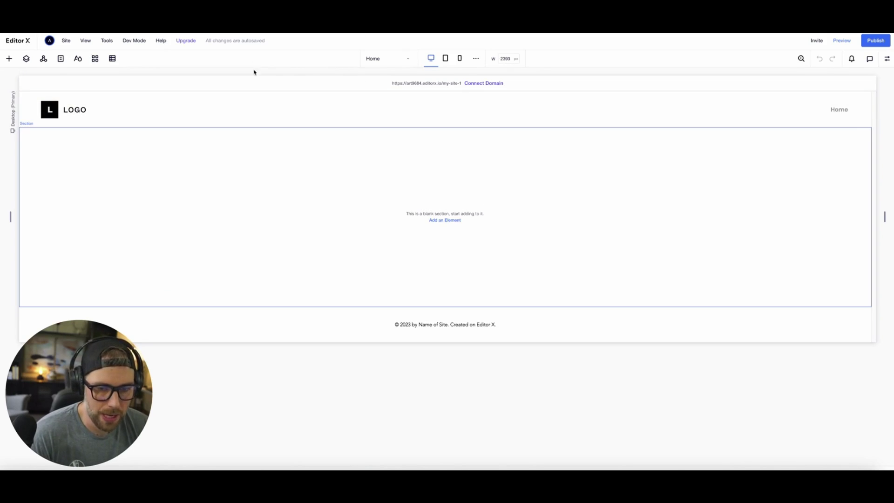
left_click(61, 58)
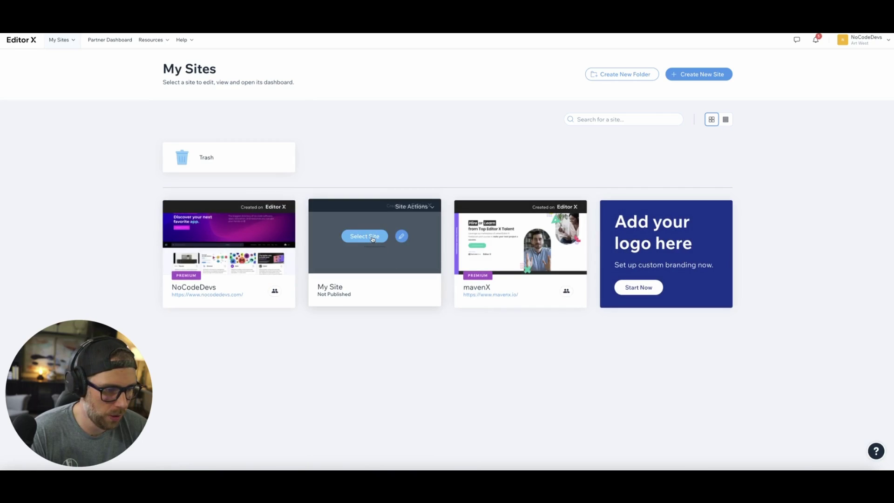
Open My Site's dashboard and go to Apps > App Market.
left_click(372, 237)
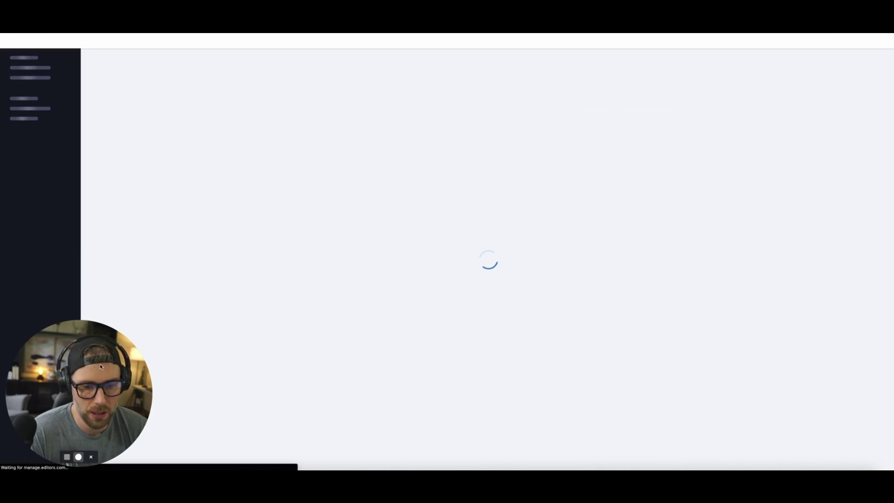
left_click_drag(103, 365, 268, 331)
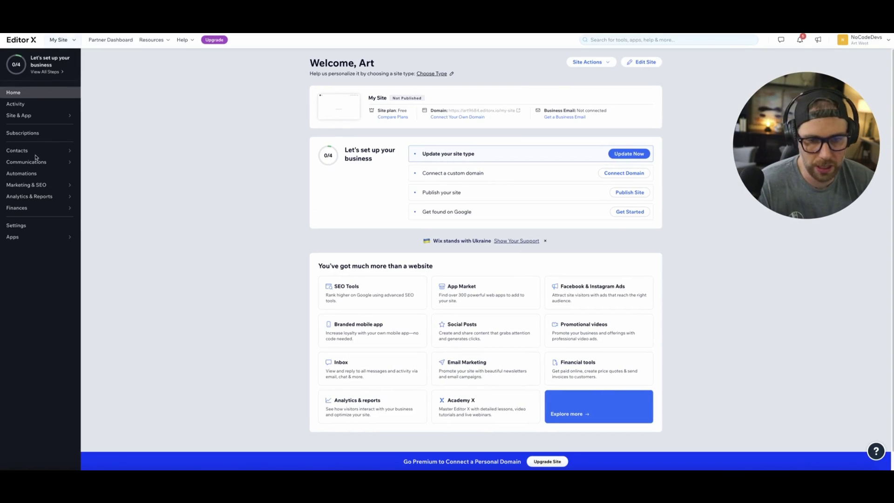
mouse_move(820, 122)
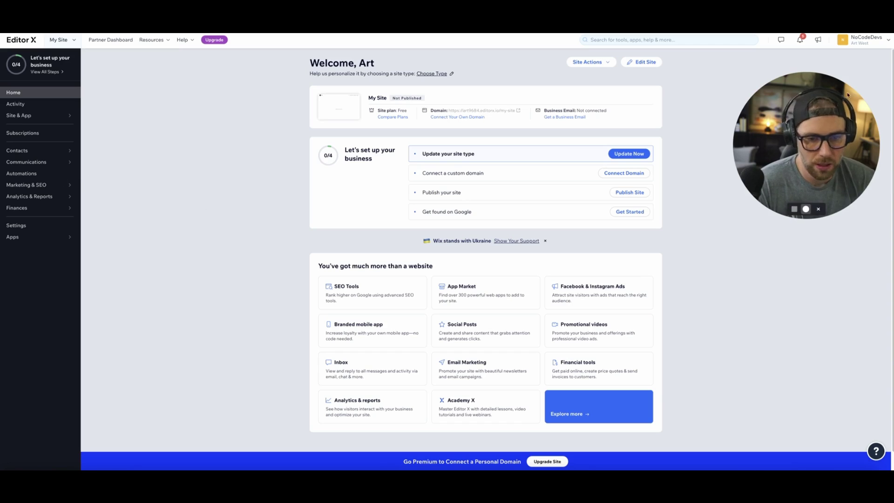
left_click_drag(820, 122, 210, 321)
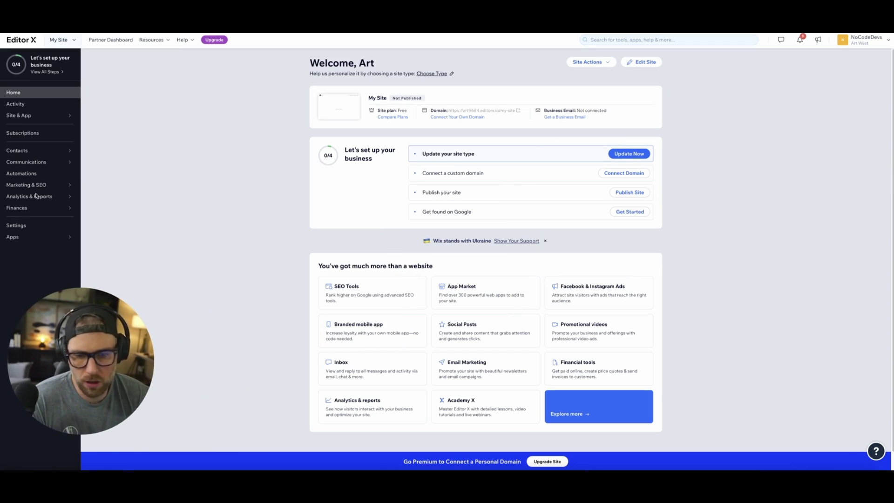
left_click(23, 240)
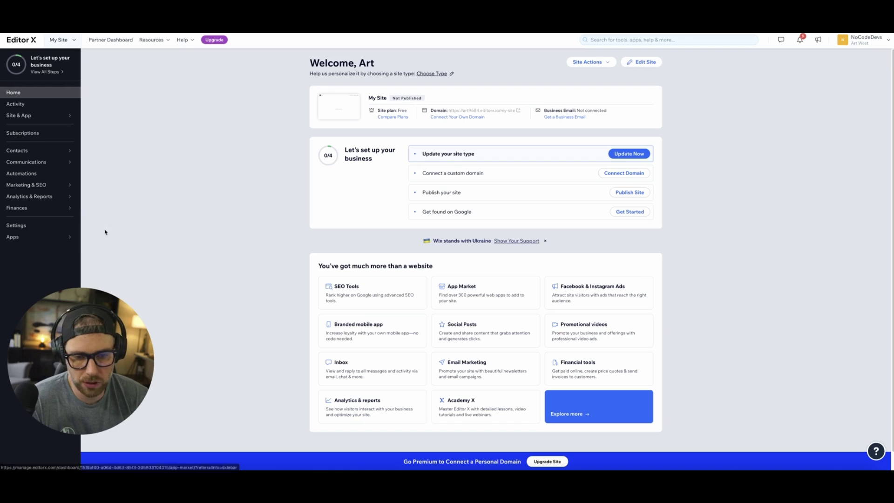
left_click(53, 236)
left_click(99, 232)
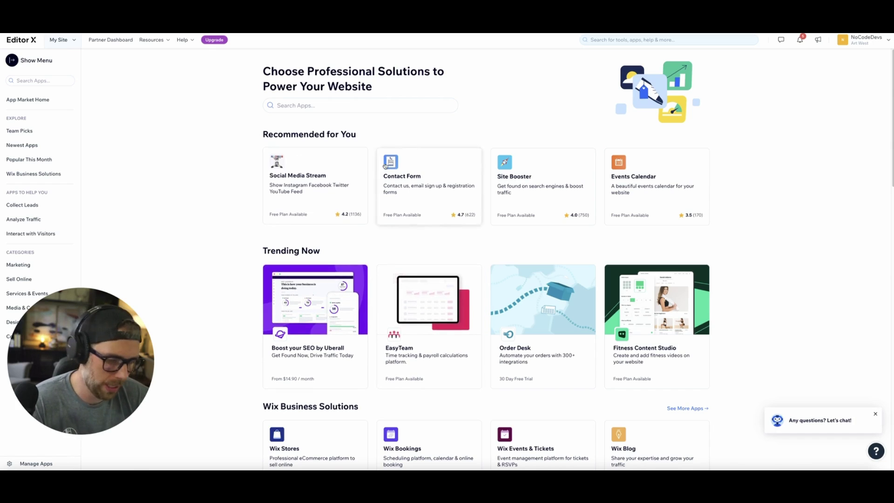
Search the App Market for 'online programs' and open the Wix Online Programs app page.
left_click(320, 100)
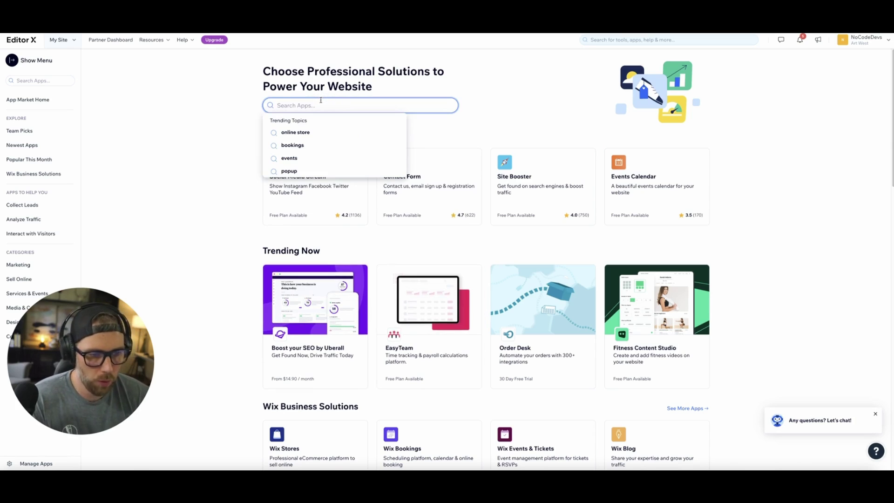
type("online pr")
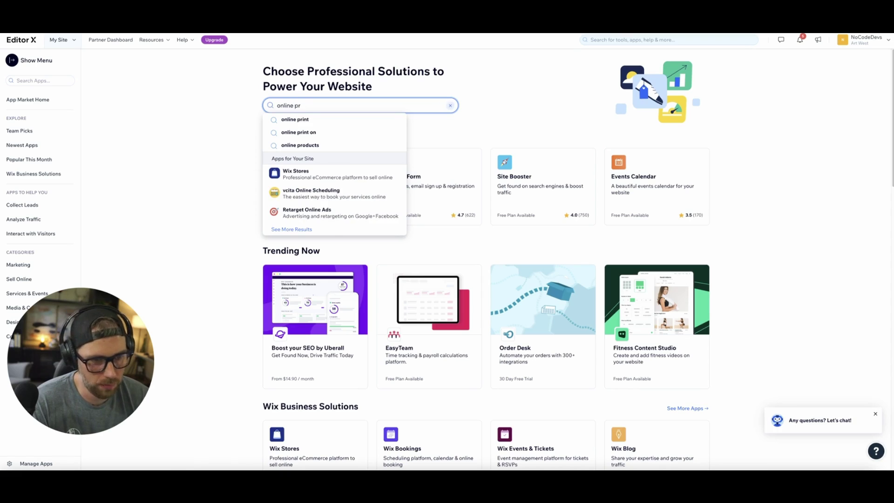
type("ograms")
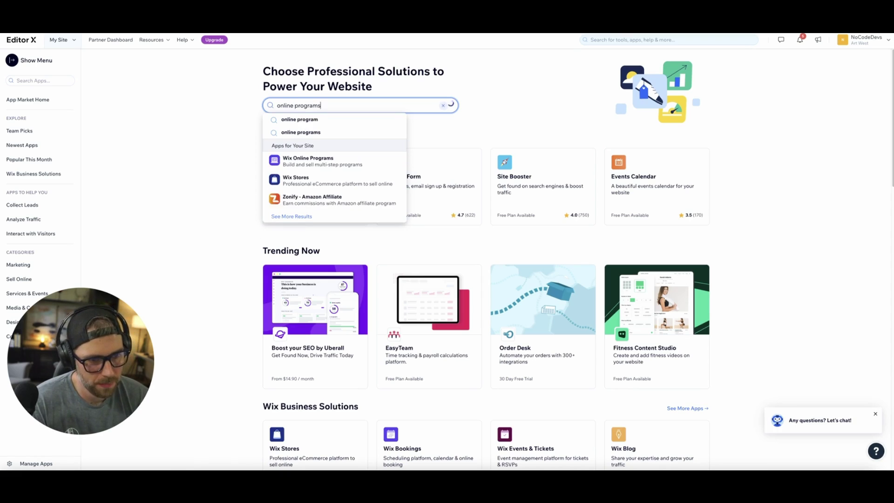
left_click(300, 147)
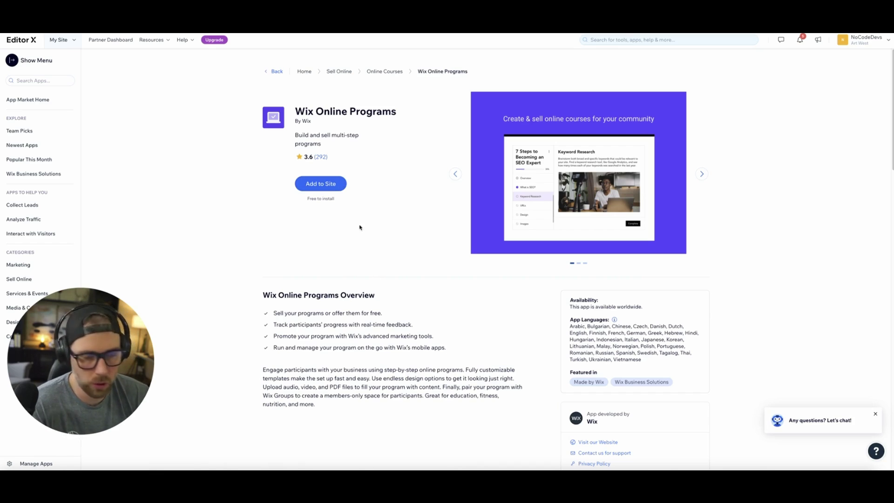
Add Wix Online Programs to the site and confirm Add to Site in Finish Setup.
left_click(320, 185)
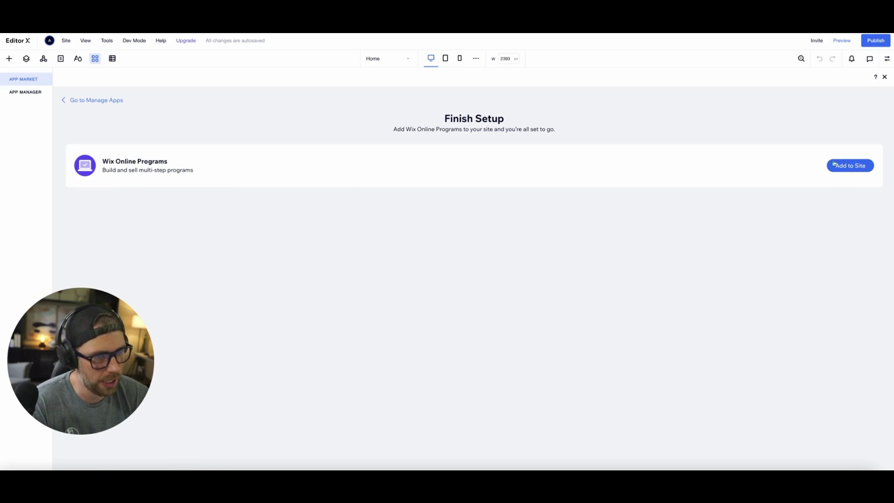
left_click(834, 164)
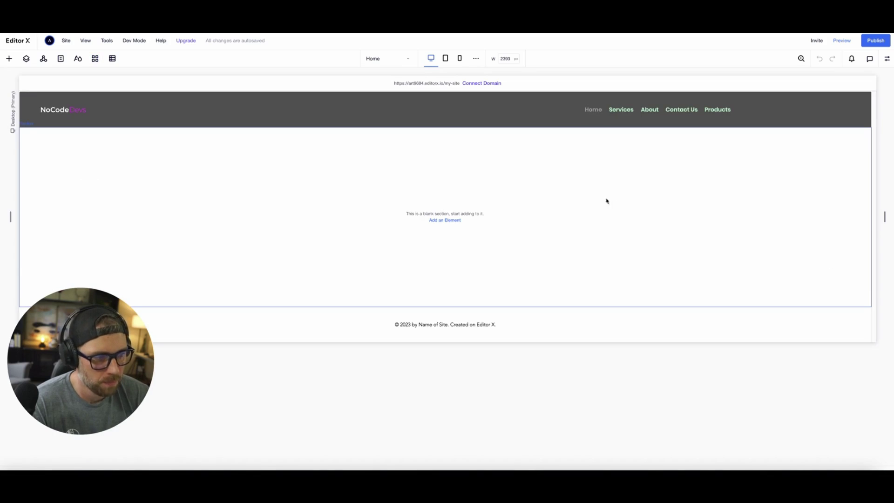
Switch to the Program List page from Site Pages and close the pages panel.
left_click(58, 57)
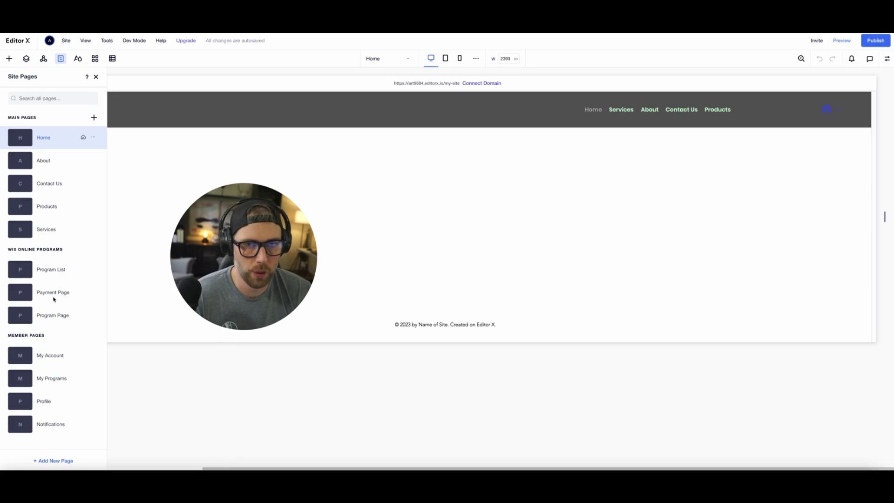
left_click(53, 271)
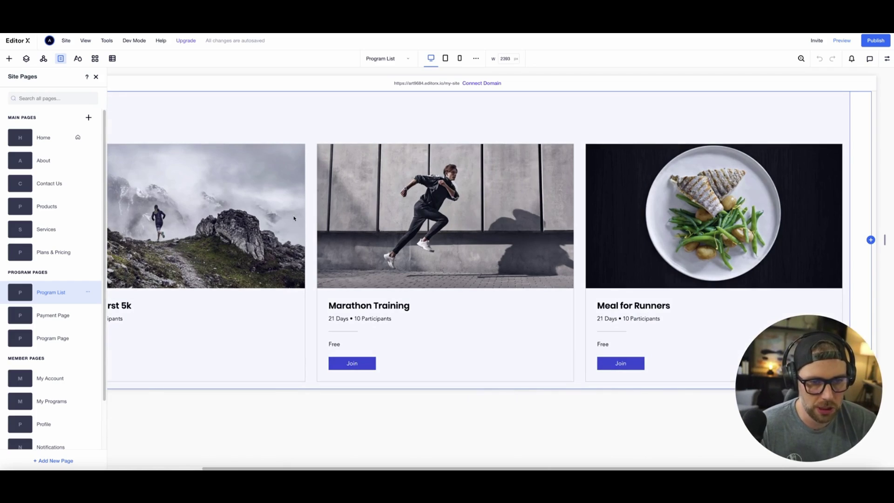
left_click(96, 77)
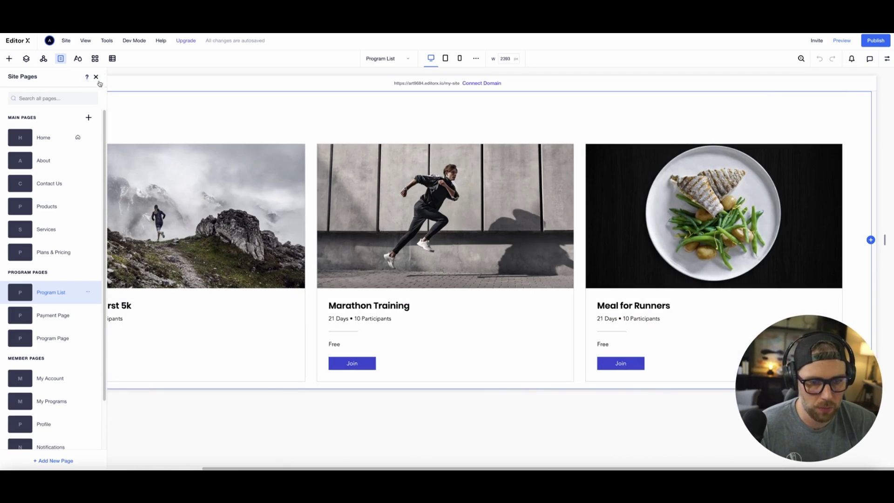
left_click(96, 77)
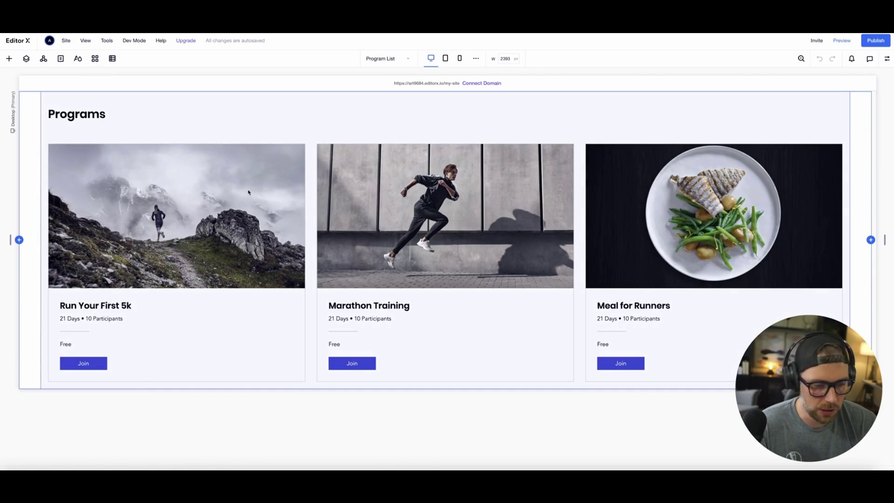
Select the Programs element to reach Manage Programs and the program creation wizard.
left_click(212, 116)
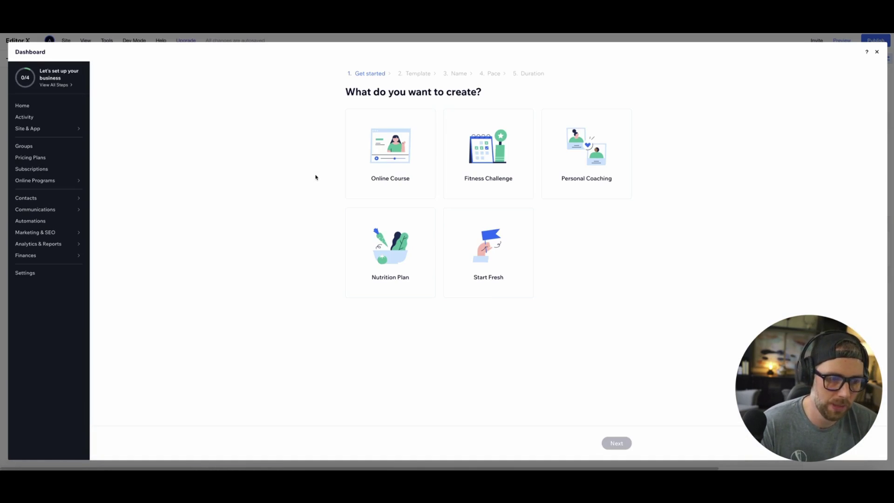
Choose Online Course and create the program from the Healthy Baking Basics template.
left_click_drag(823, 365, 197, 196)
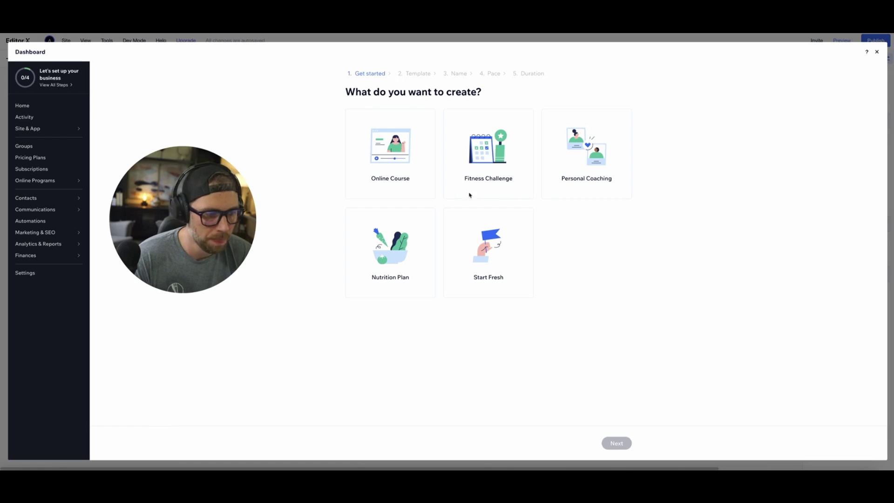
left_click(409, 167)
left_click(616, 442)
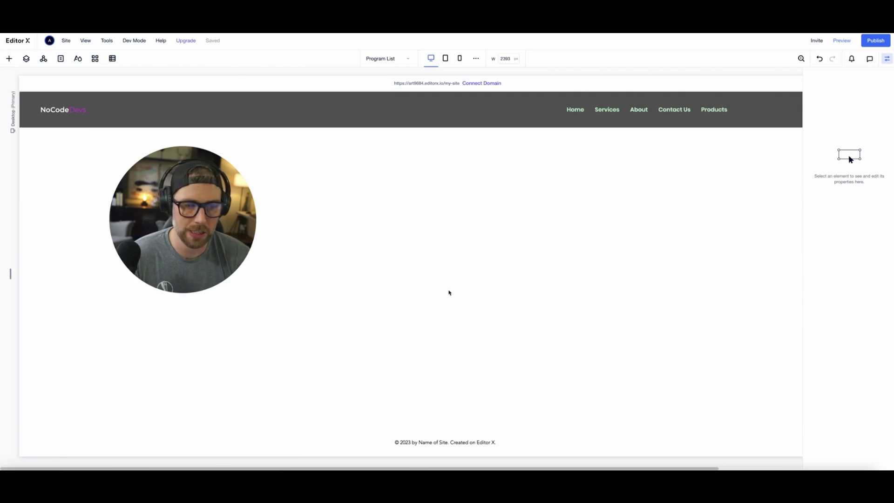
left_click(465, 262)
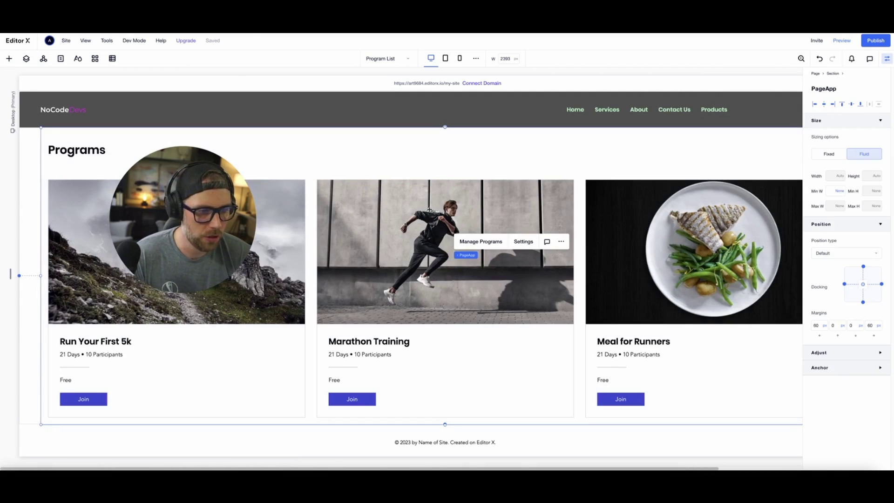
left_click(471, 242)
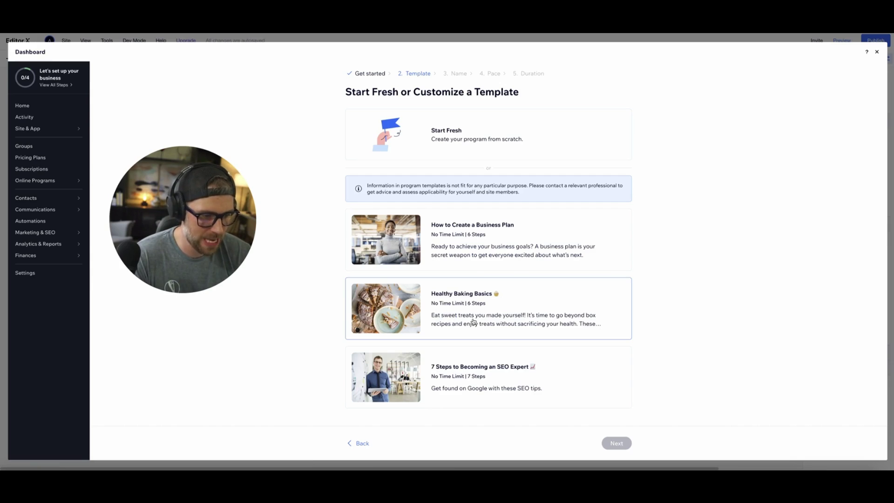
left_click(473, 322)
left_click(615, 445)
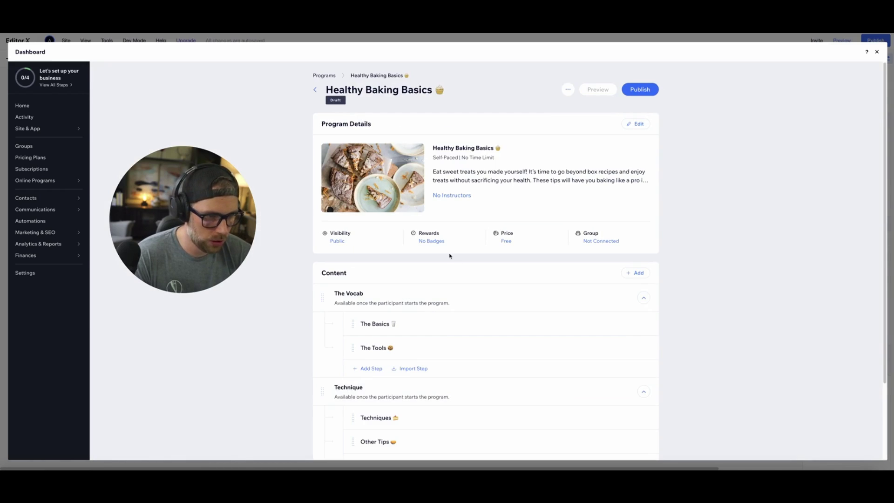
Open Healthy Baking Basics' Pricing & Visibility settings through the 'Public' visibility link.
scroll(411, 218, "down", 3)
scroll(474, 344, "up", 2)
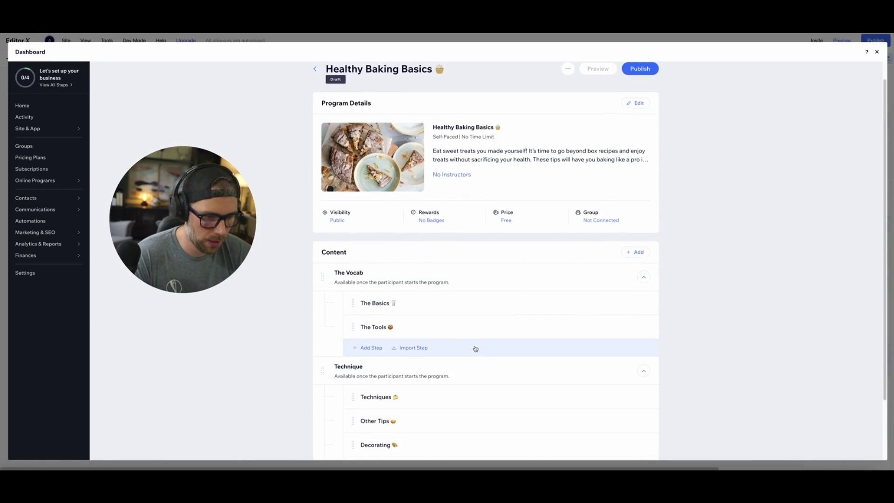
scroll(460, 341, "down", 3)
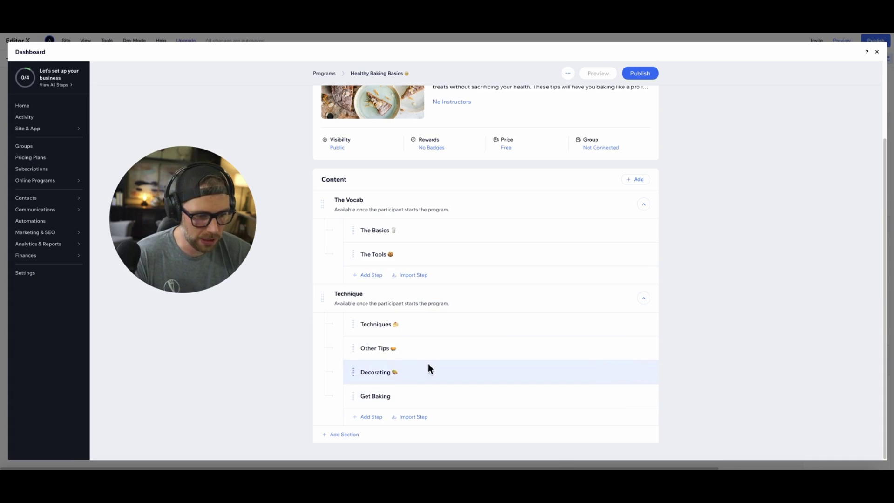
scroll(467, 275, "up", 1)
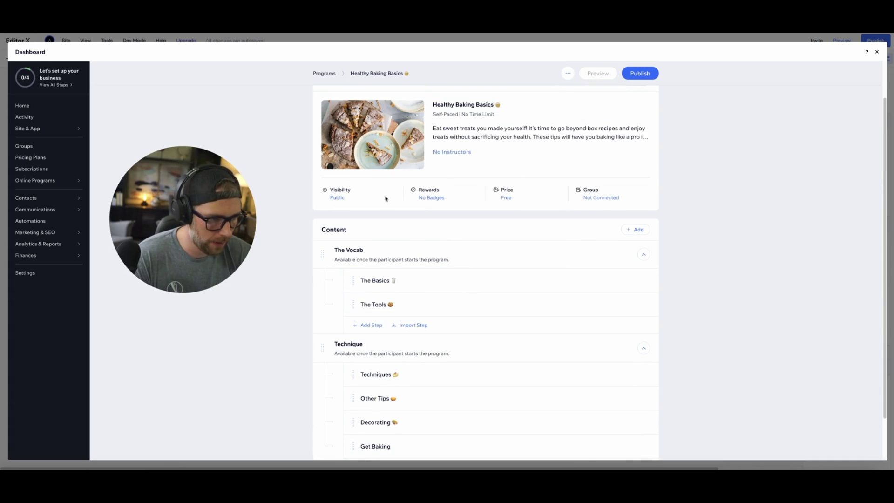
left_click(337, 198)
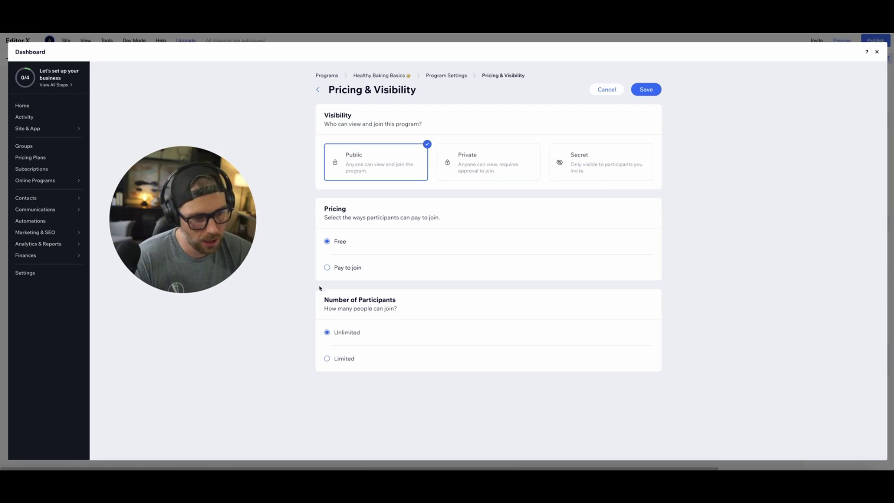
left_click(345, 271)
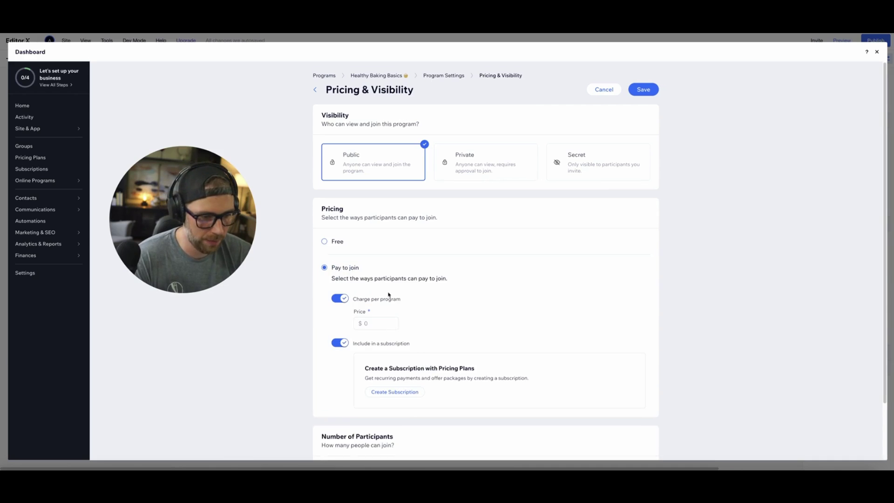
scroll(389, 294, "down", 2)
left_click(376, 259)
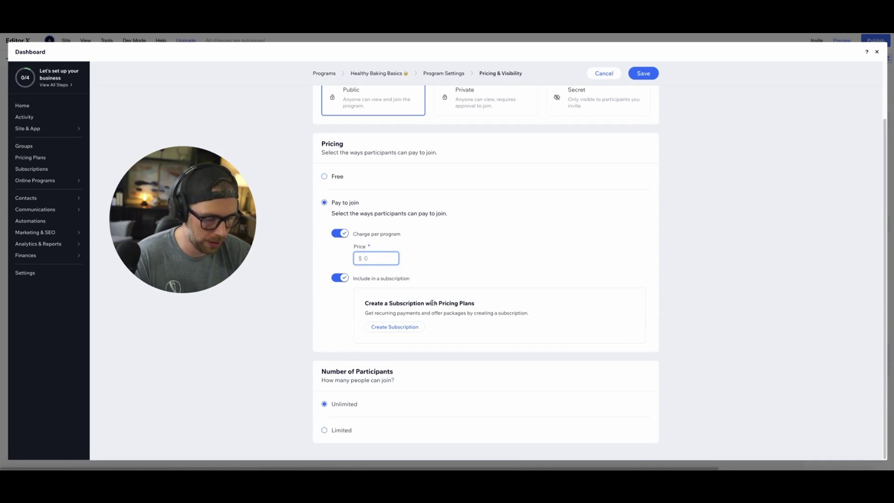
type("200")
left_click(471, 266)
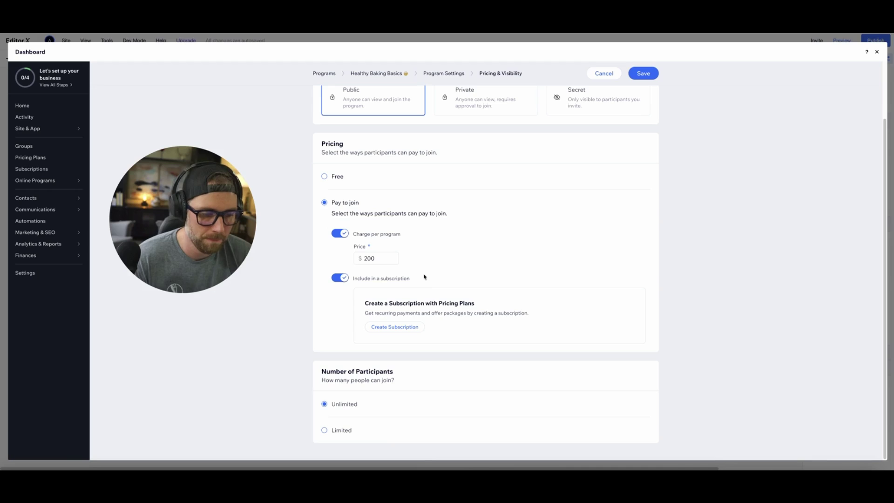
Set Number of Participants to Limited with a maximum of 25.
left_click(340, 429)
scroll(403, 374, "down", 1)
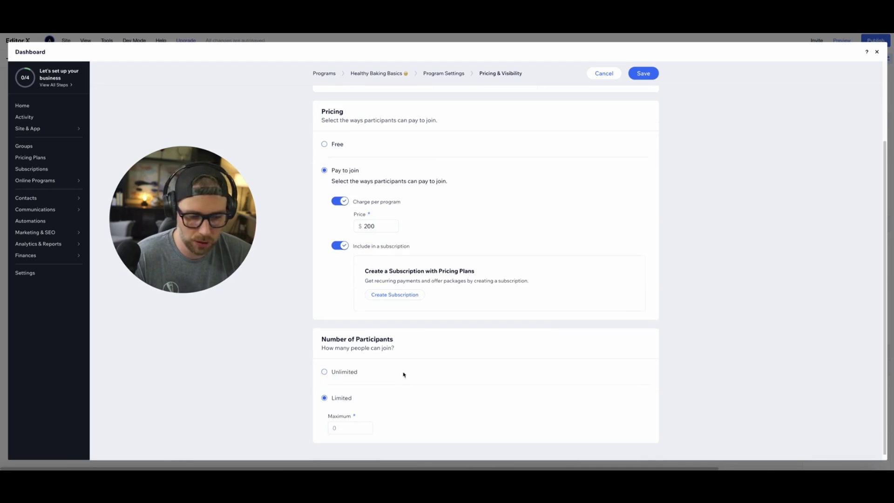
left_click(345, 426)
type("25")
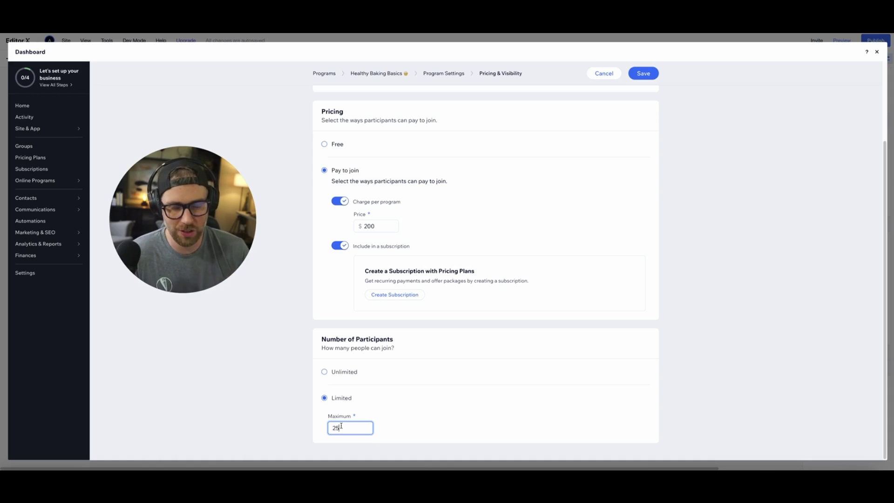
scroll(355, 409, "up", 3)
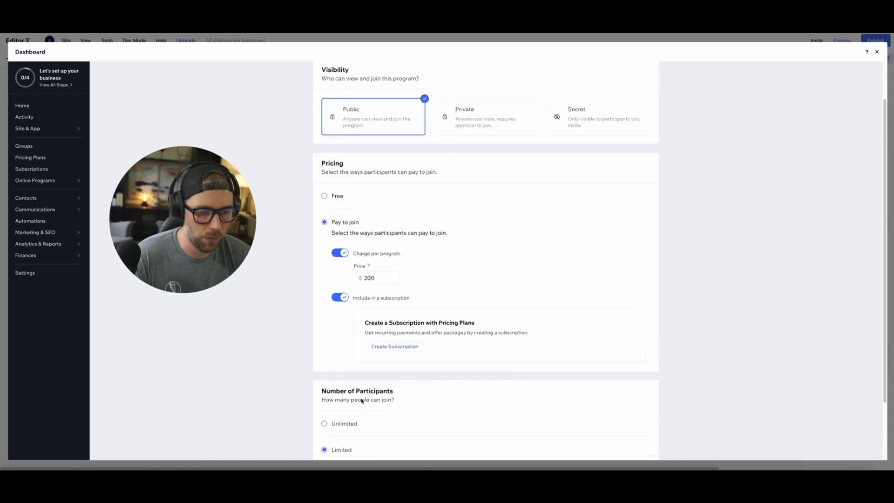
scroll(363, 401, "down", 3)
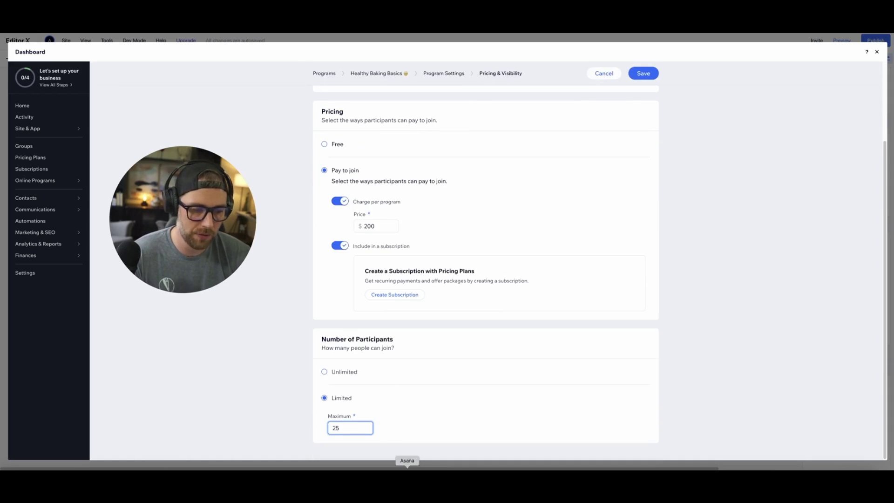
scroll(435, 343, "up", 3)
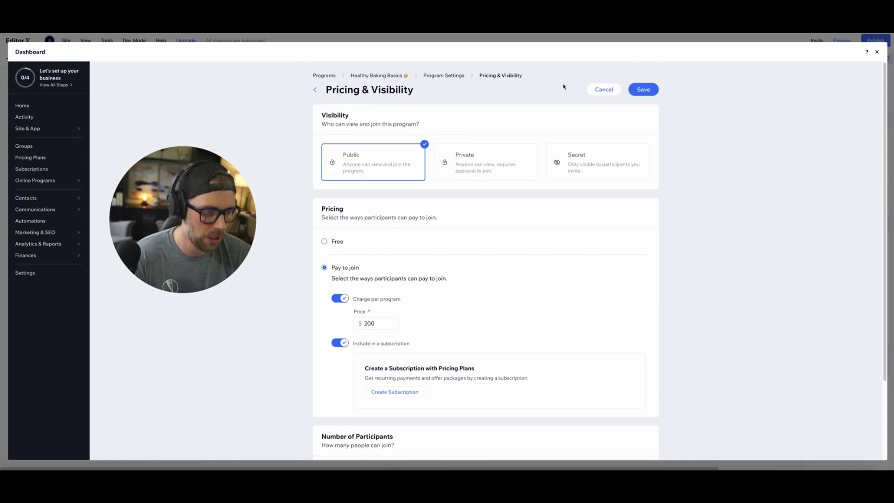
Discard the unsaved pricing changes and open the program's Basic Info.
left_click(444, 75)
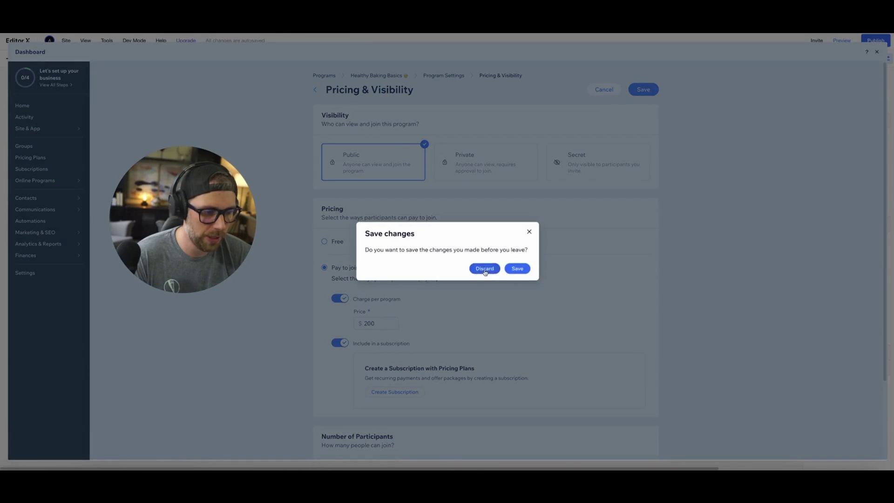
left_click(484, 269)
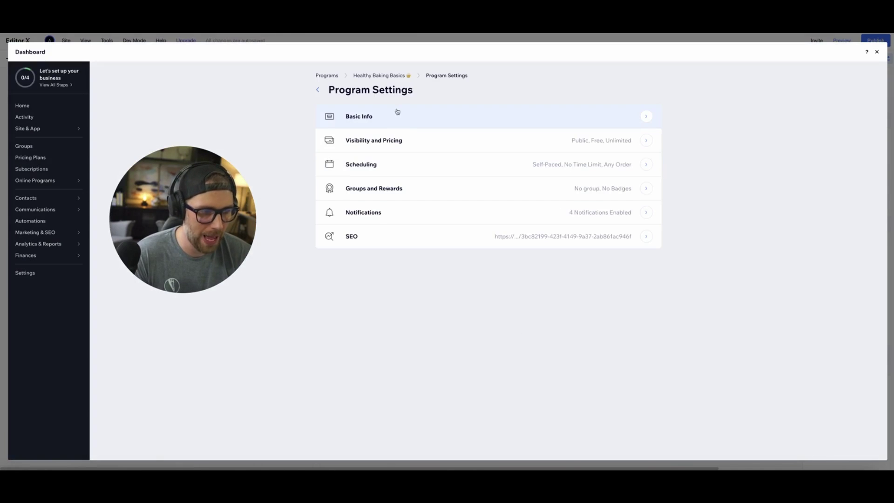
left_click(397, 112)
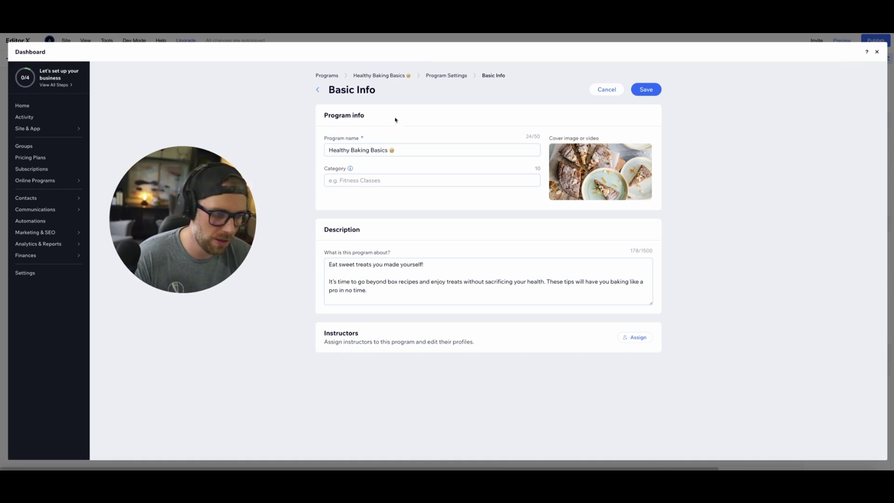
Look at Visibility and Pricing, then open the Scheduling settings.
left_click(454, 75)
left_click(377, 143)
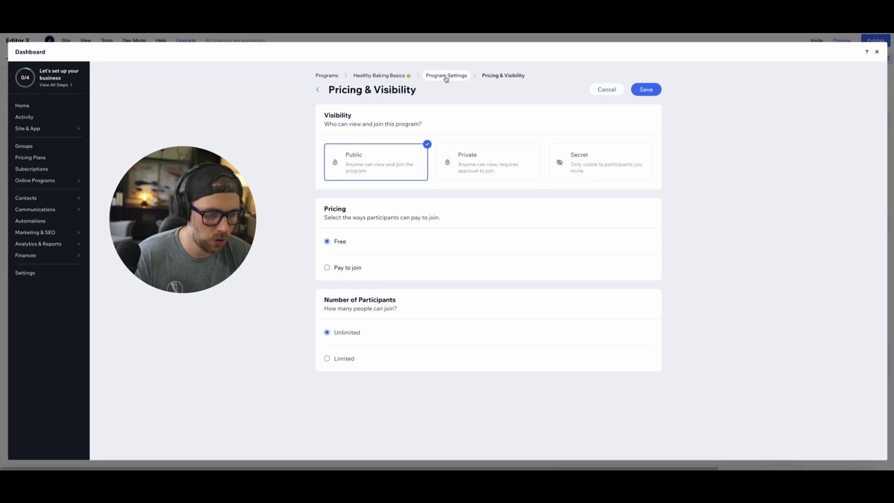
left_click(446, 76)
left_click(419, 173)
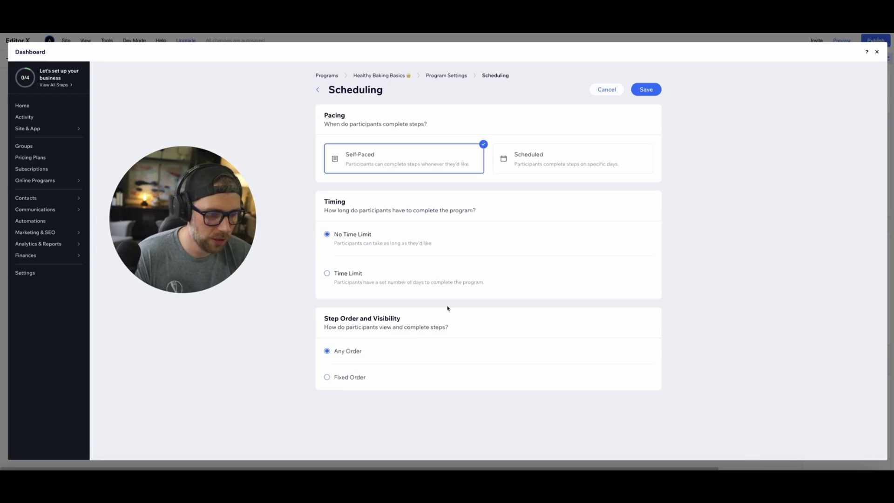
Try Scheduled pacing and Hide future steps, then keep Self-Paced and return to Program Settings.
left_click(535, 163)
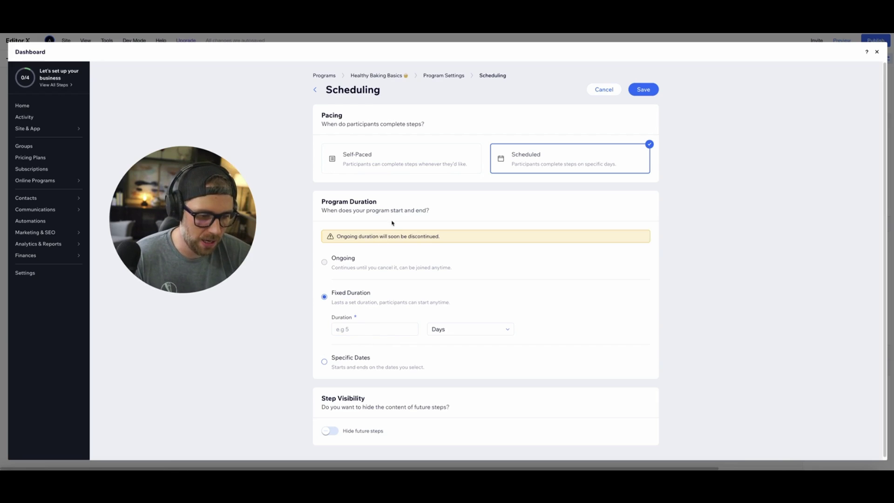
left_click(330, 431)
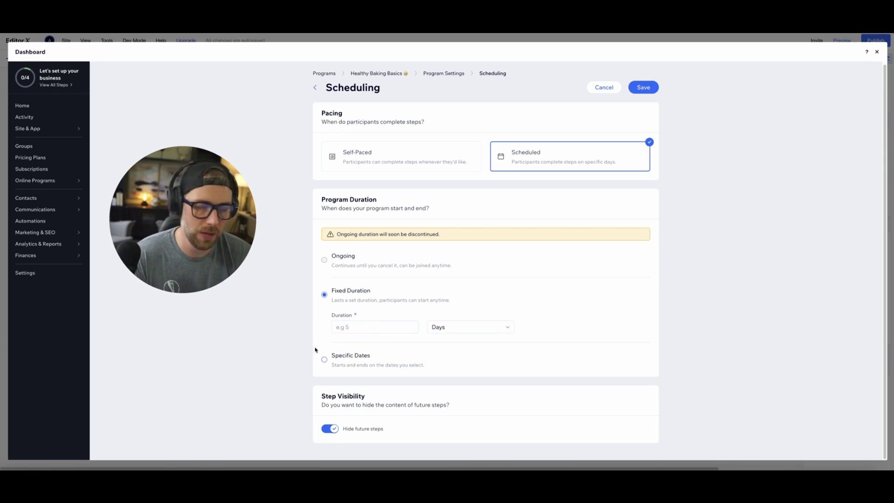
left_click(330, 428)
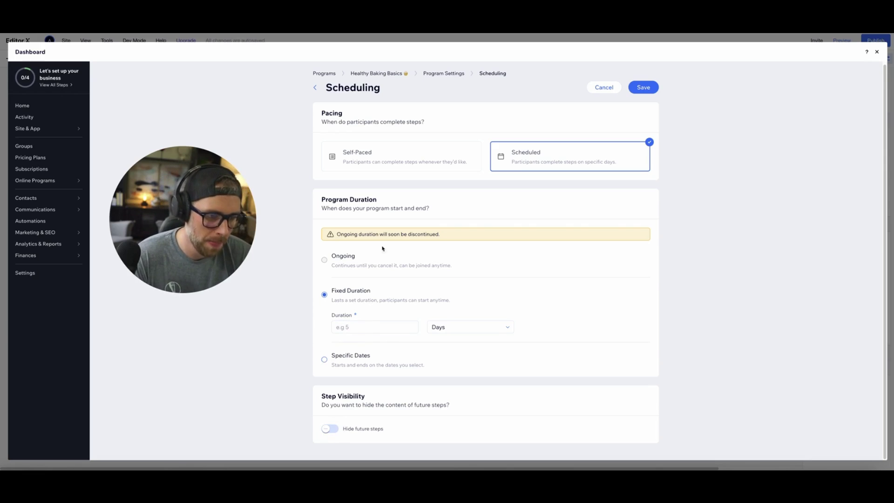
left_click(417, 163)
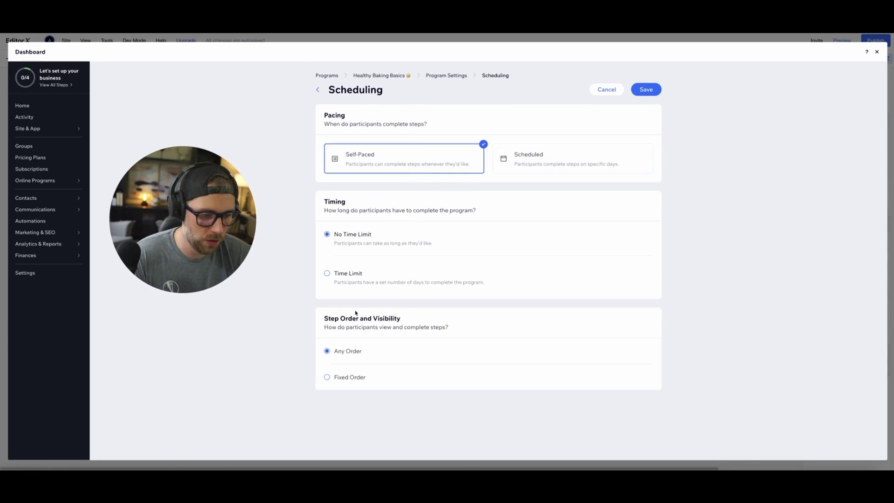
left_click(439, 77)
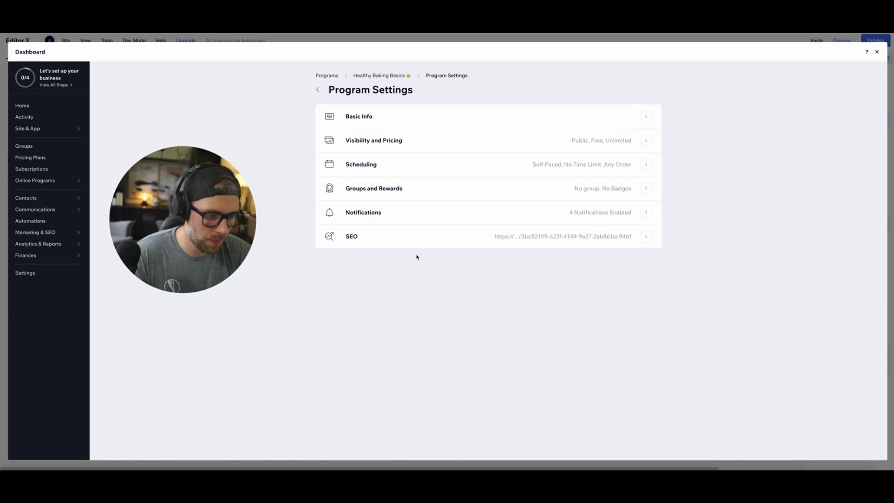
left_click(407, 187)
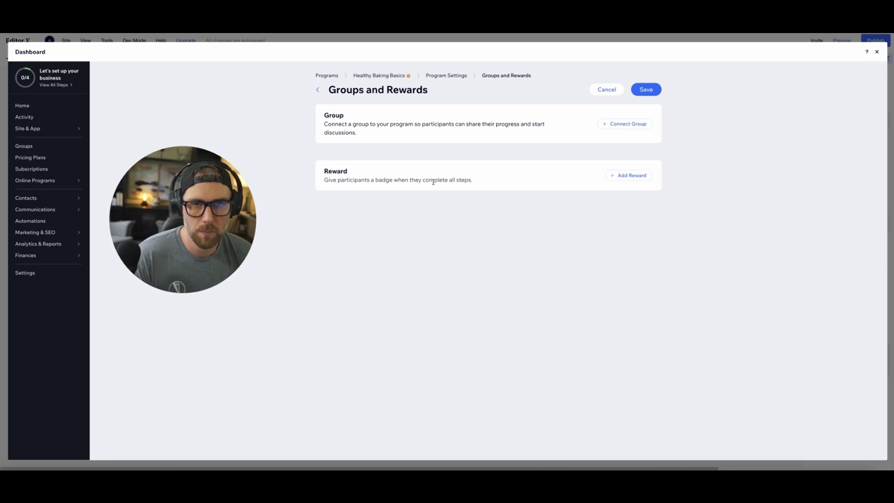
left_click(446, 74)
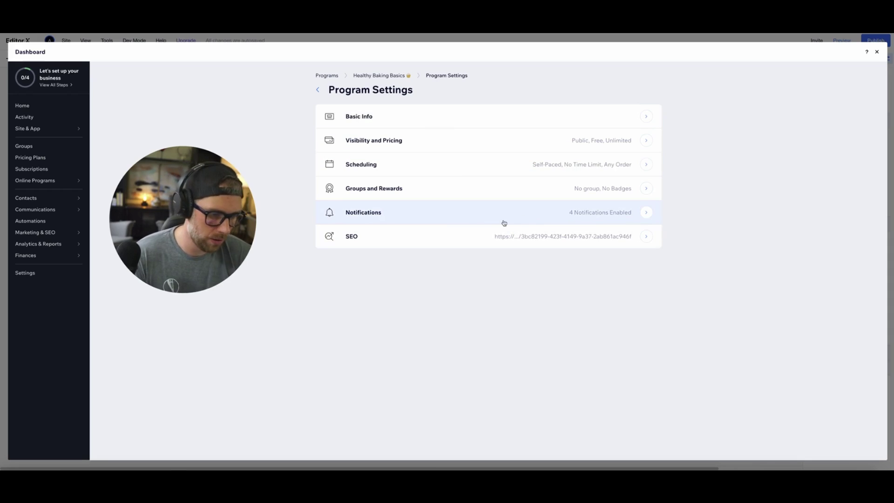
Review the Healthy Baking Basics notification settings, then open its SEO settings.
left_click(363, 213)
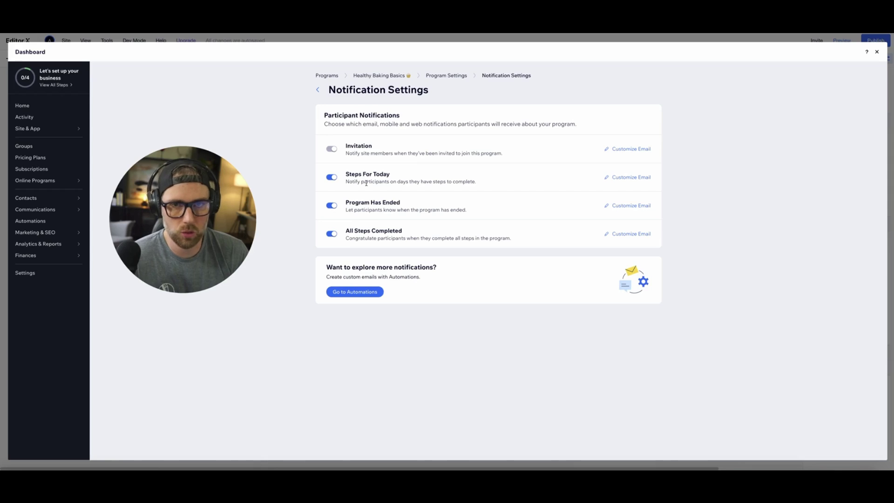
left_click(447, 75)
left_click(398, 234)
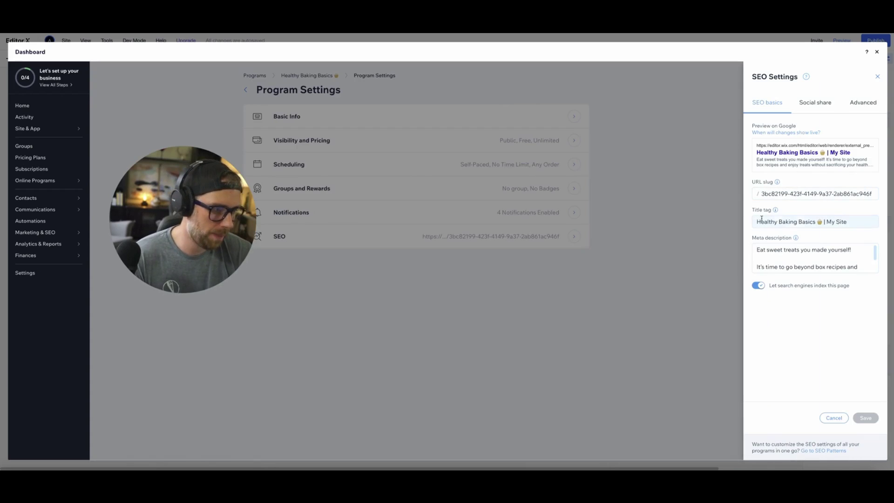
Replace the program page URL slug with bakin-course.
left_click(802, 194)
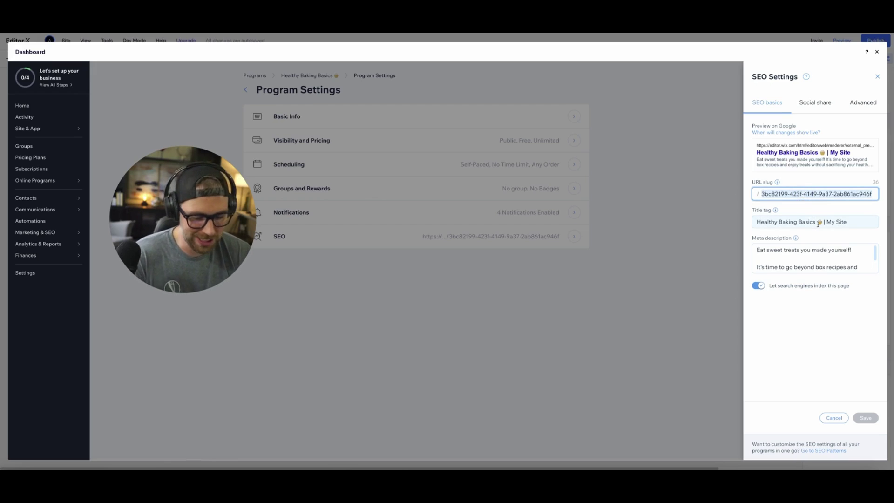
key("ctrl+a")
type("bak")
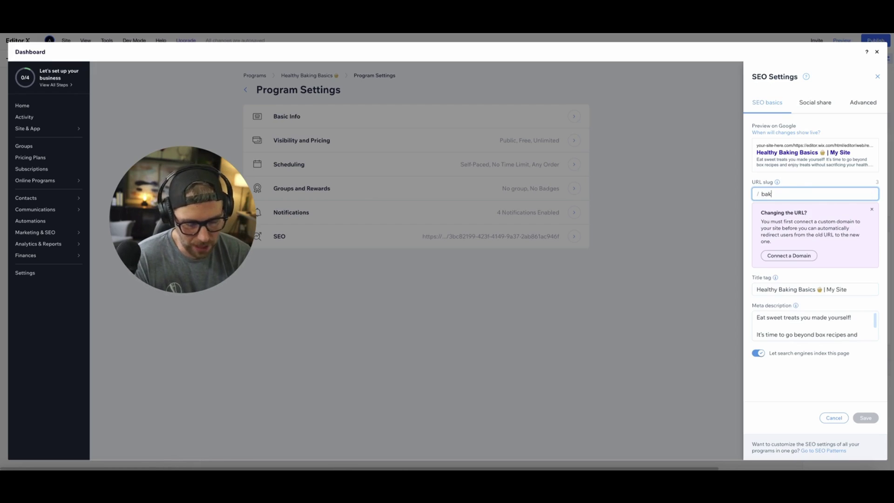
type("in-course")
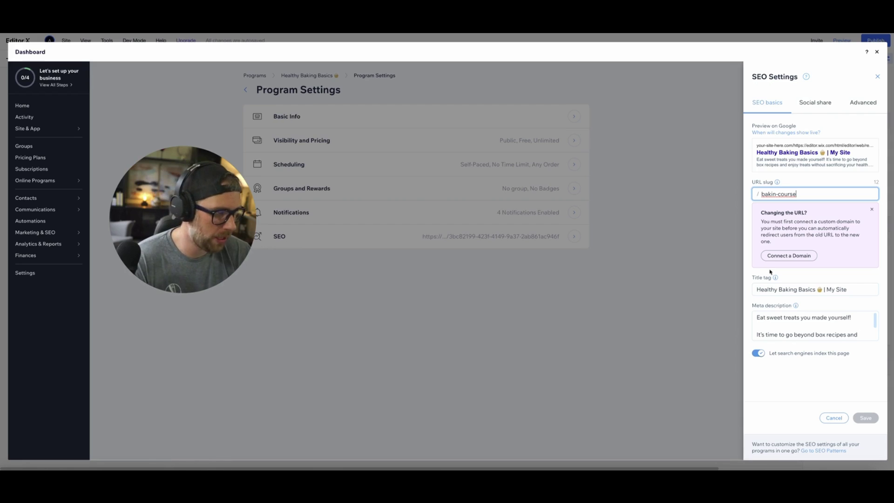
Check the Social share and Advanced SEO tabs, then close SEO Settings without saving.
left_click(819, 103)
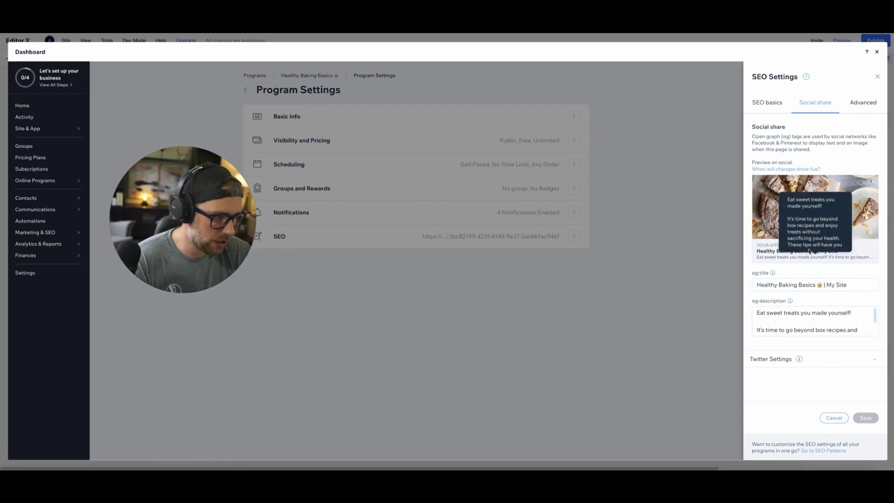
left_click(865, 102)
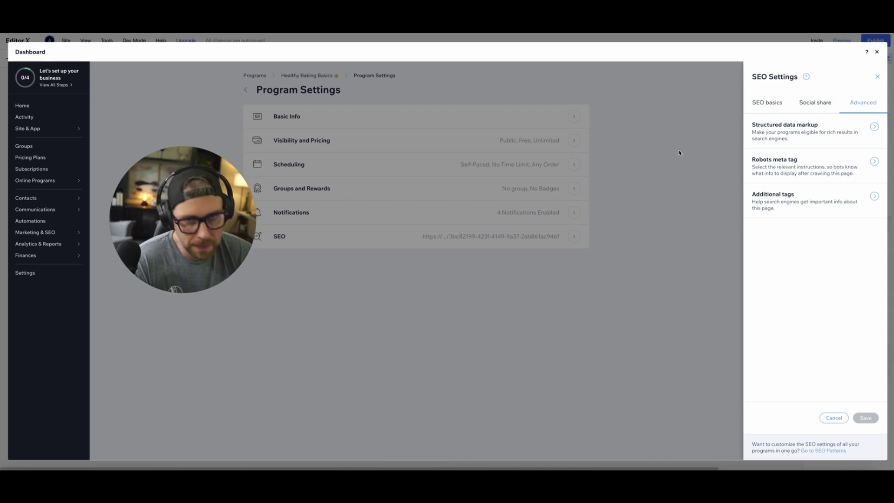
mouse_move(165, 185)
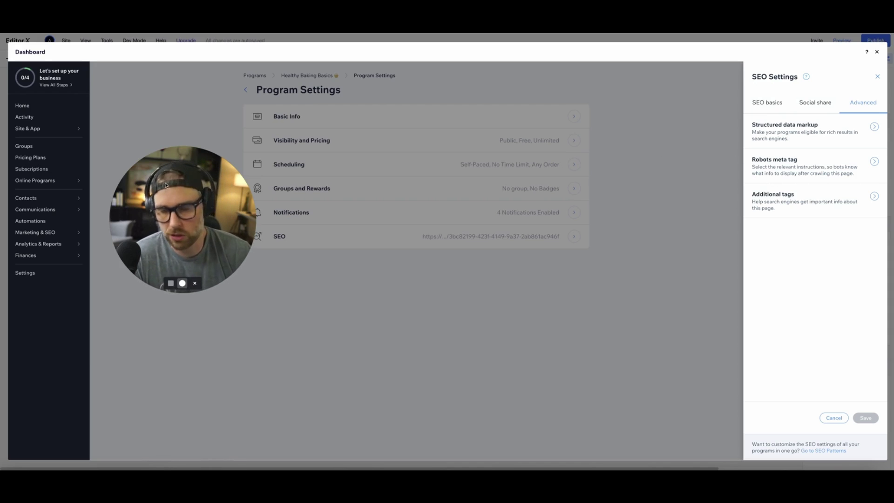
left_click_drag(203, 212, 198, 317)
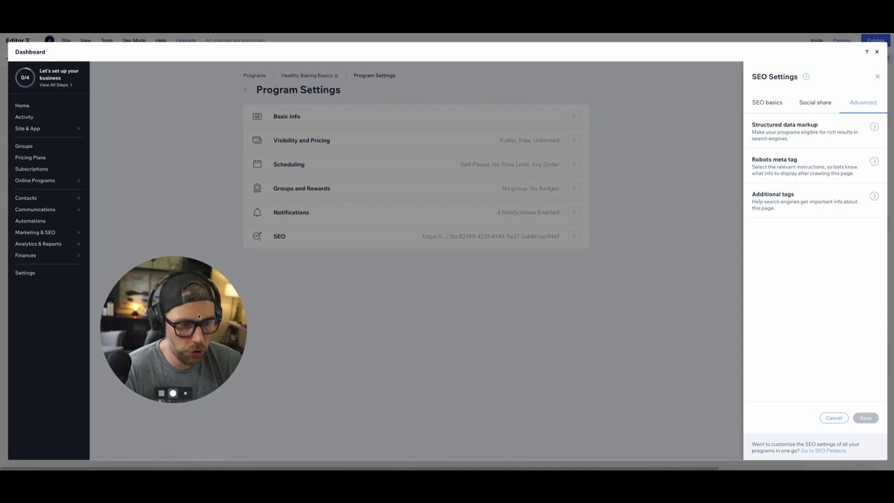
left_click(877, 77)
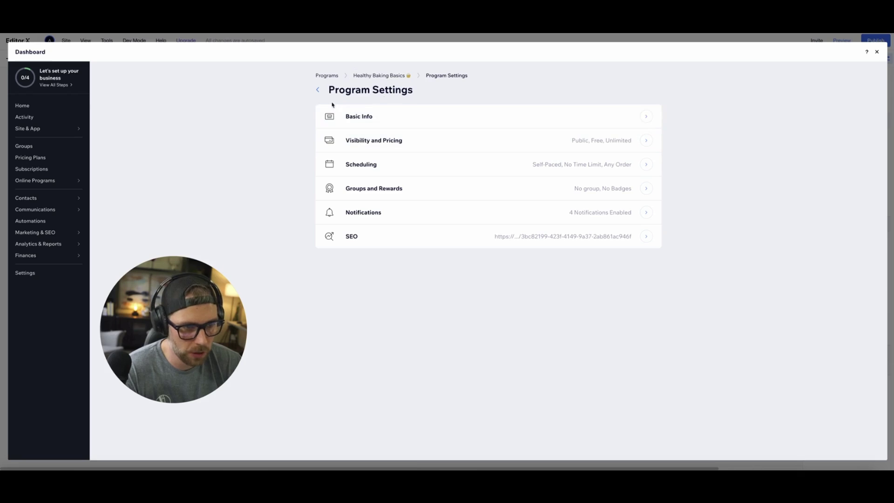
Go from the online programs list into Healthy Baking Basics and edit The Basics step.
left_click(326, 75)
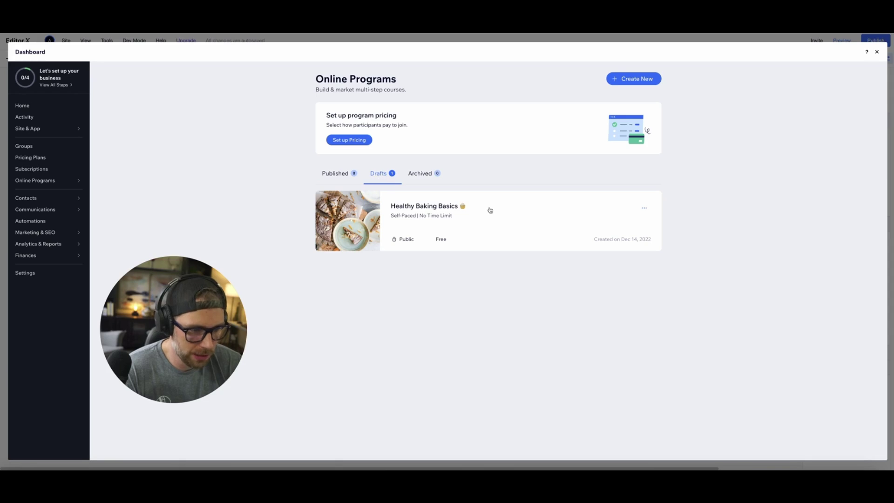
left_click(644, 207)
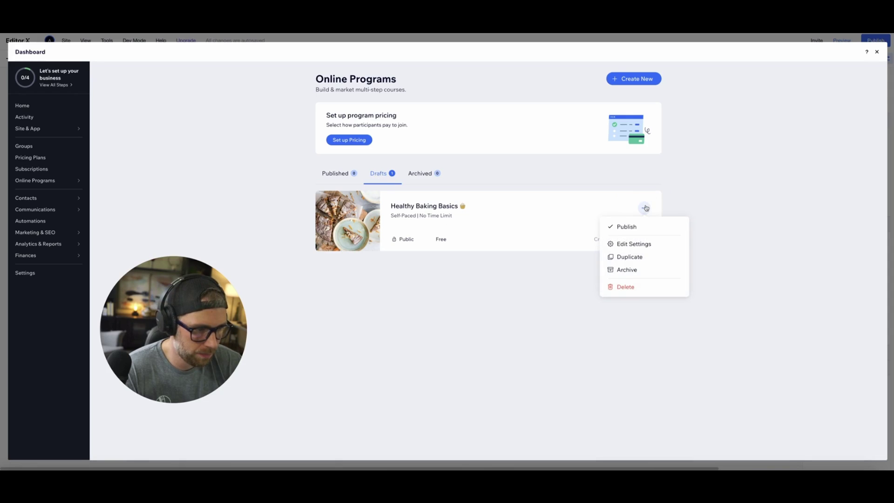
left_click(519, 221)
scroll(489, 270, "down", 2)
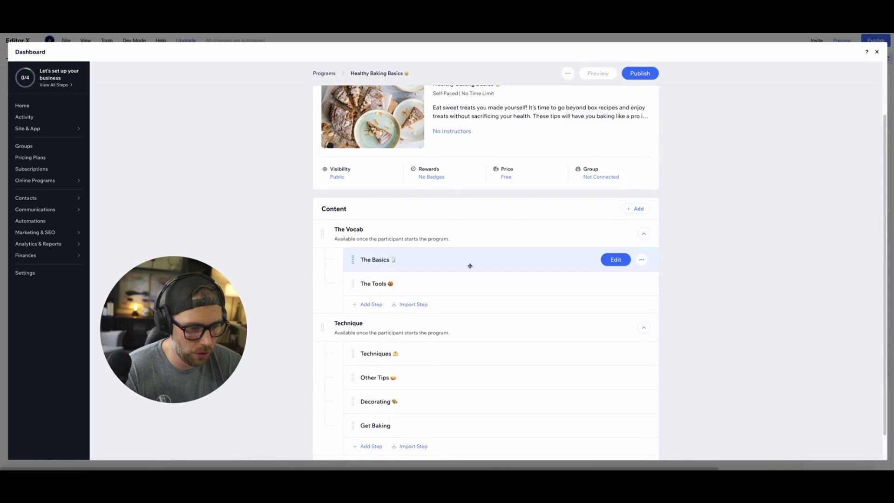
left_click(614, 259)
scroll(420, 277, "down", 3)
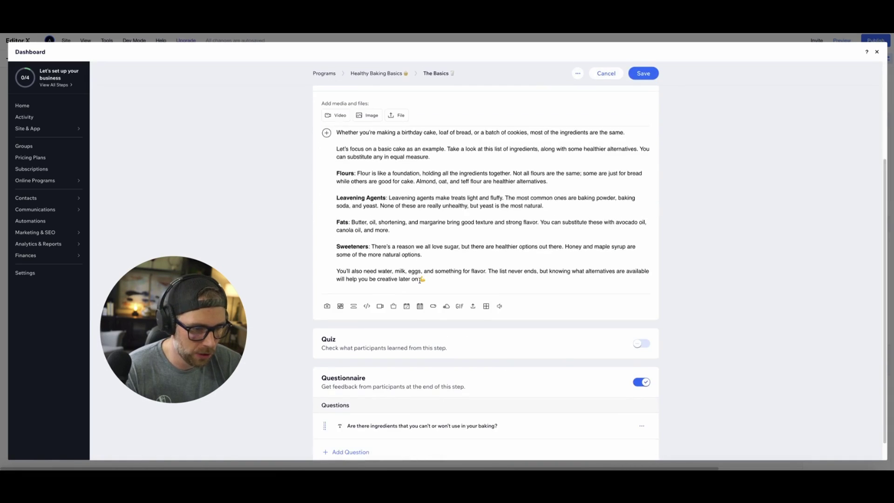
scroll(432, 305, "up", 3)
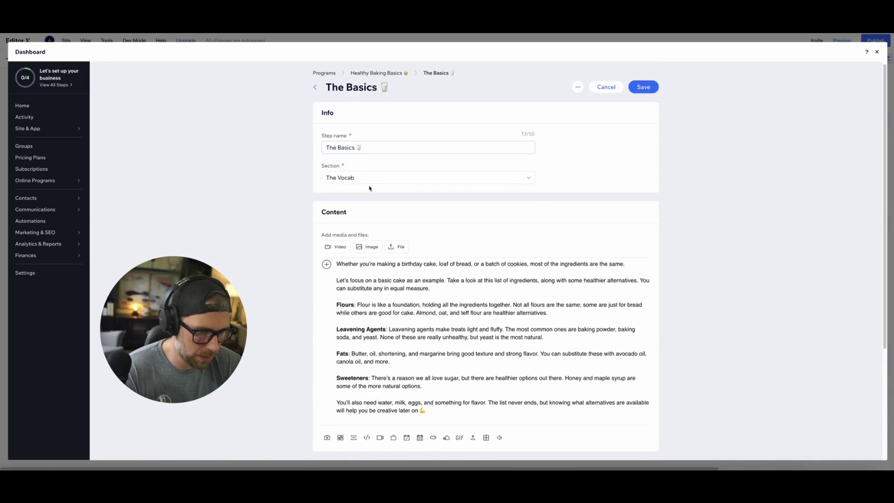
Start adding a video to The Basics, then close the Embed dialog without adding one.
left_click(344, 252)
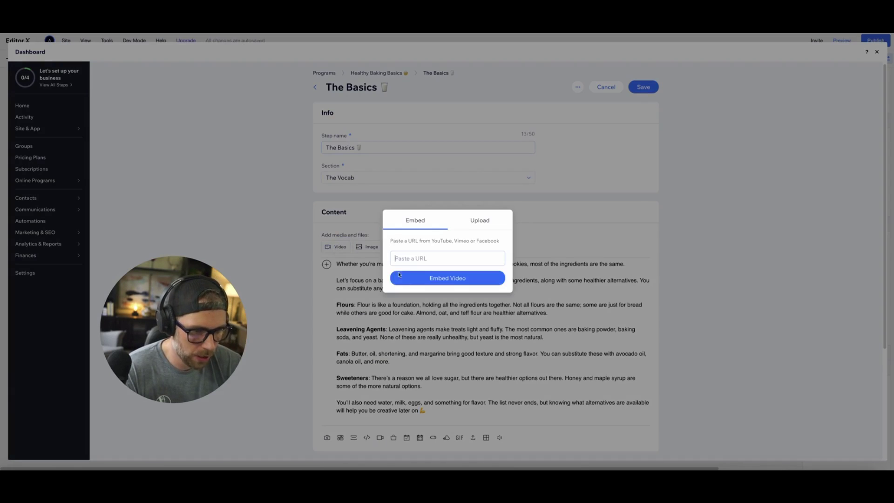
left_click(552, 243)
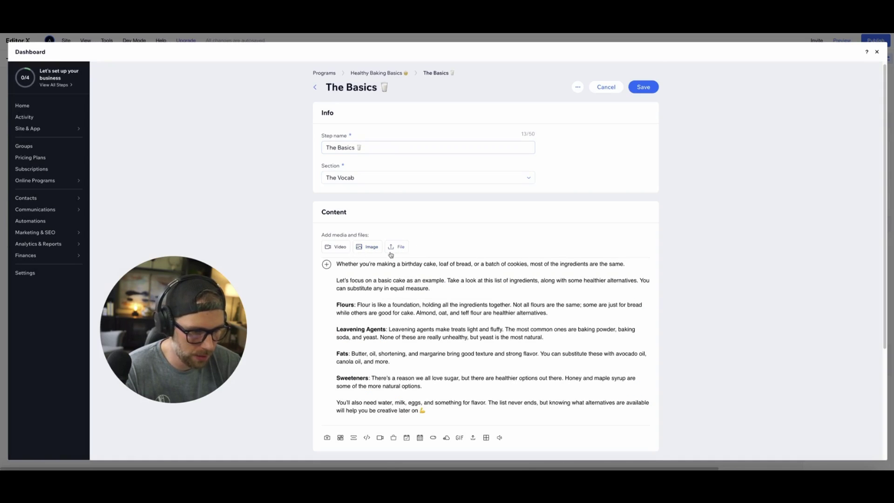
scroll(391, 254, "down", 3)
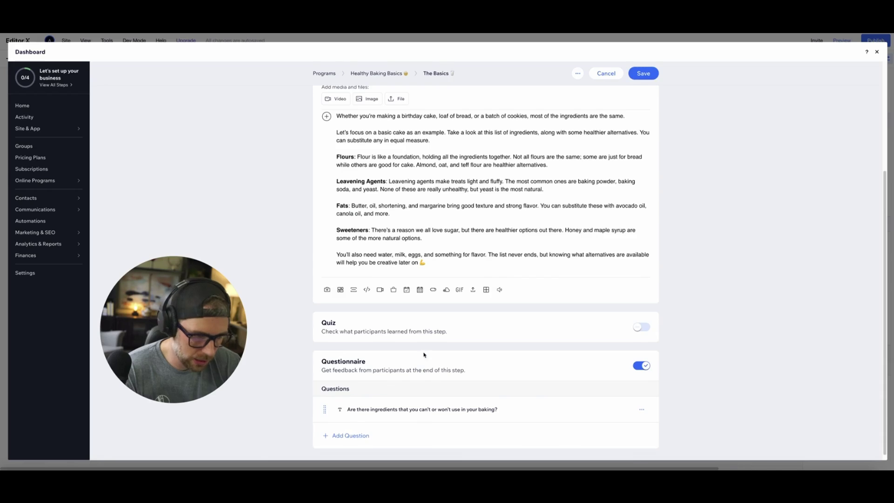
scroll(424, 354, "up", 3)
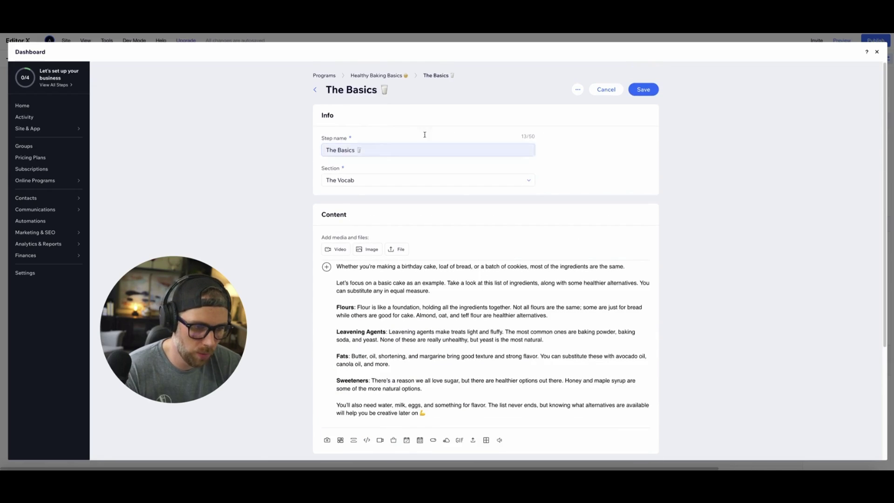
left_click(315, 89)
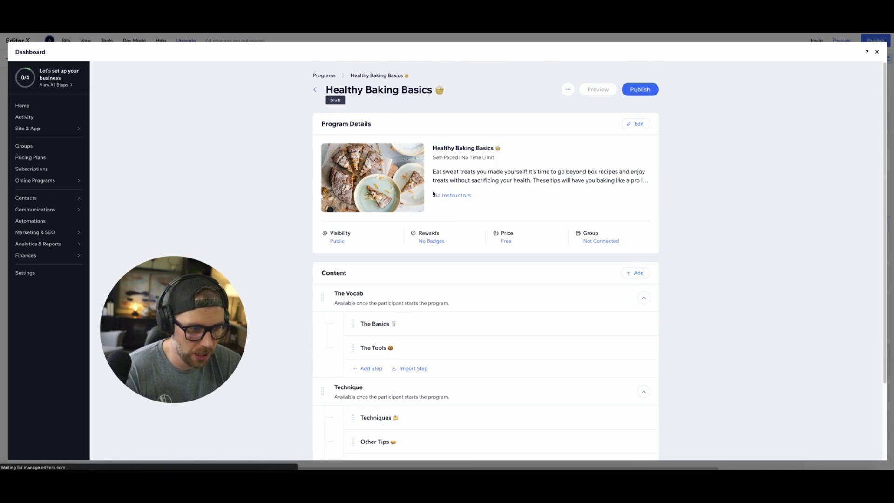
scroll(443, 231, "down", 2)
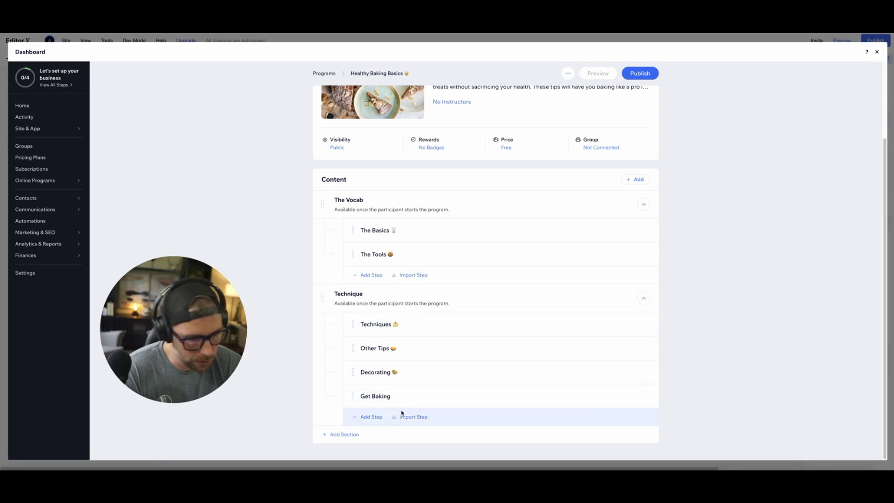
left_click(615, 254)
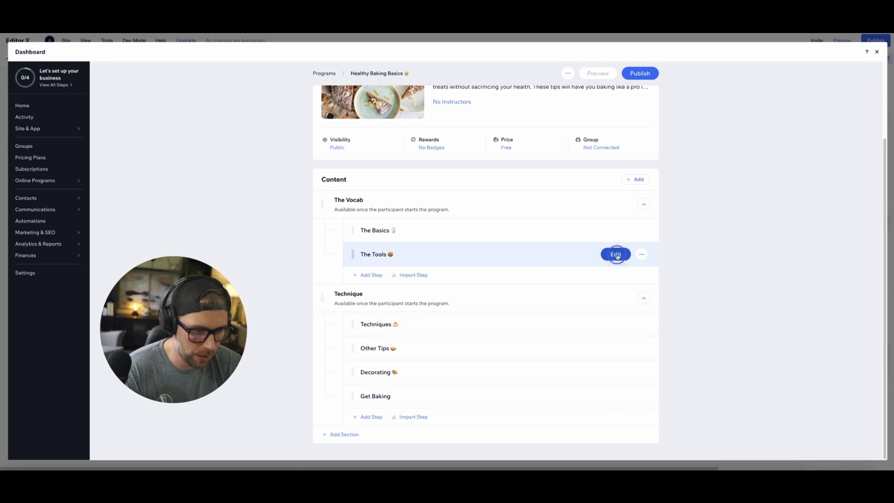
left_click(390, 145)
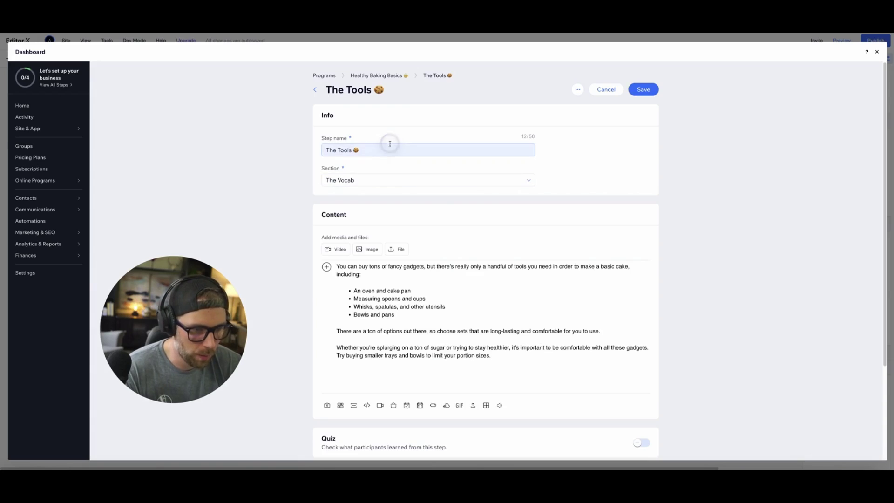
left_click(386, 178)
left_click(391, 206)
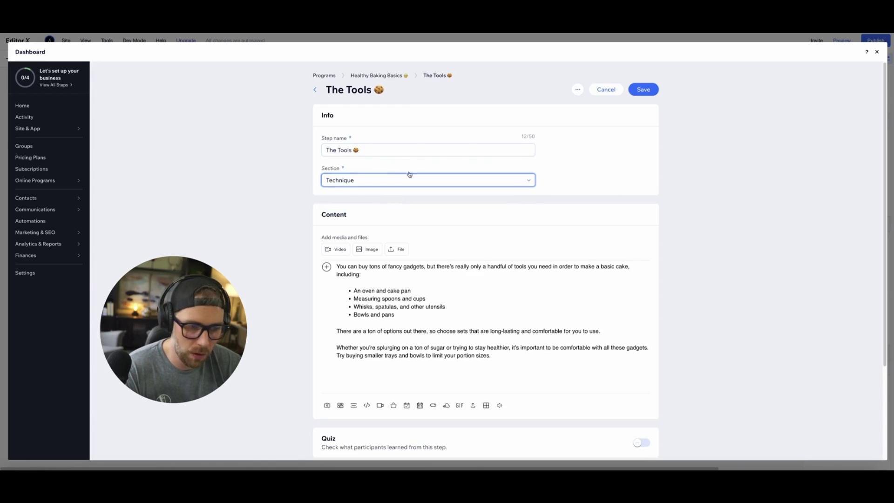
left_click(642, 93)
scroll(456, 270, "down", 3)
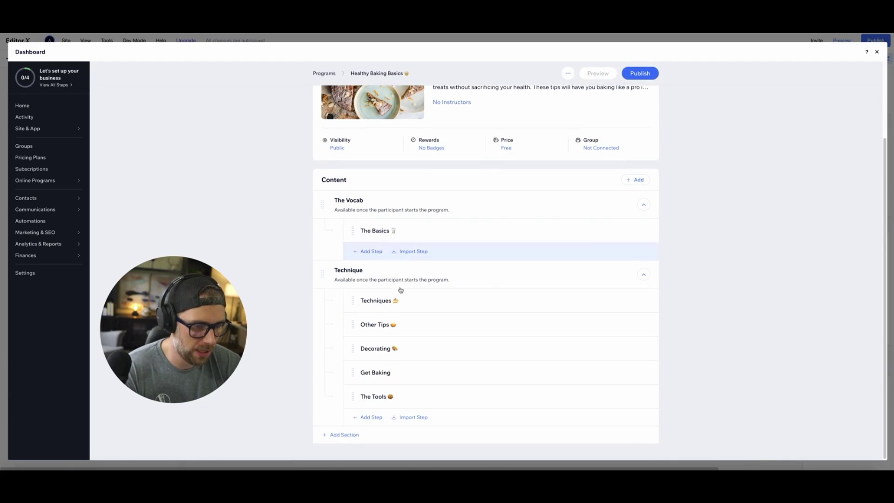
left_click(615, 396)
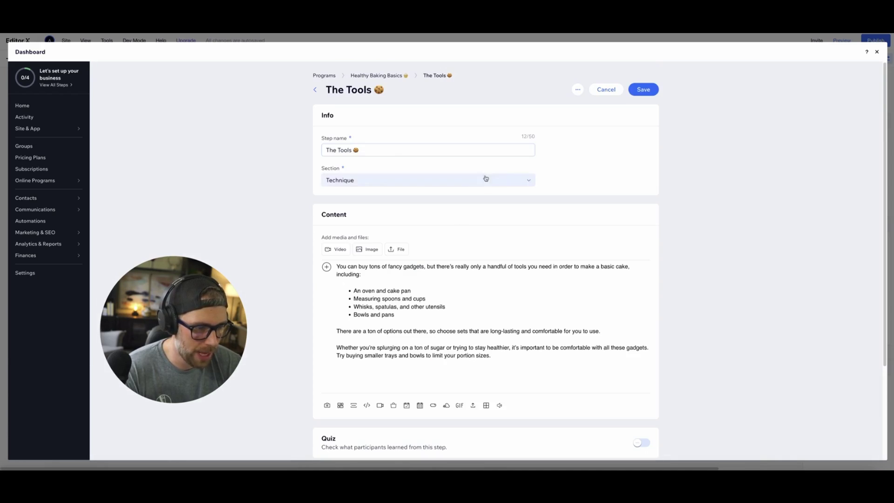
left_click(454, 175)
left_click(393, 193)
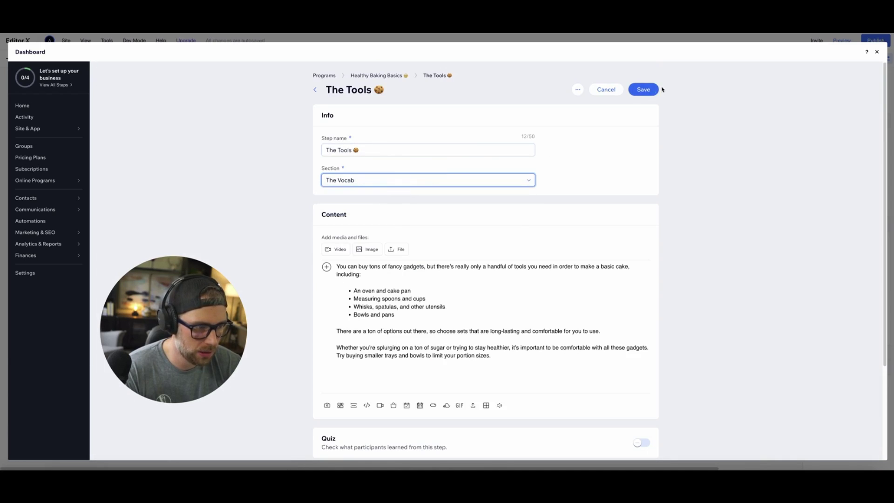
left_click(642, 89)
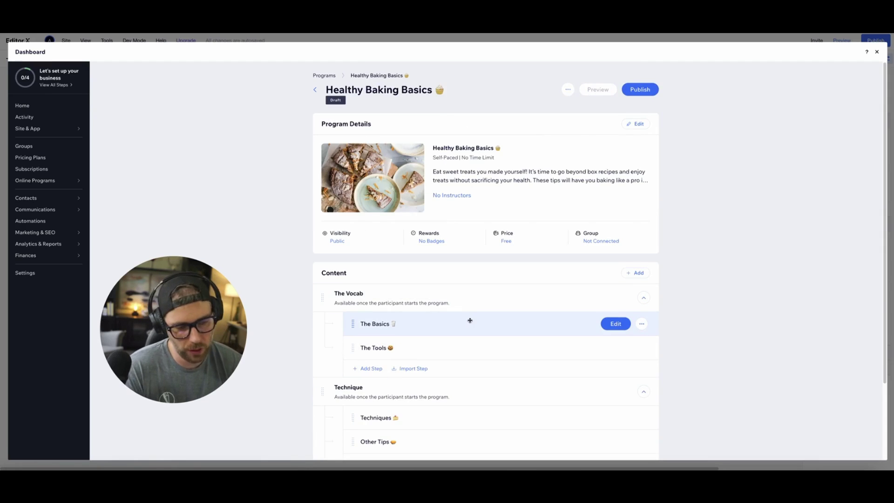
scroll(369, 249, "down", 2)
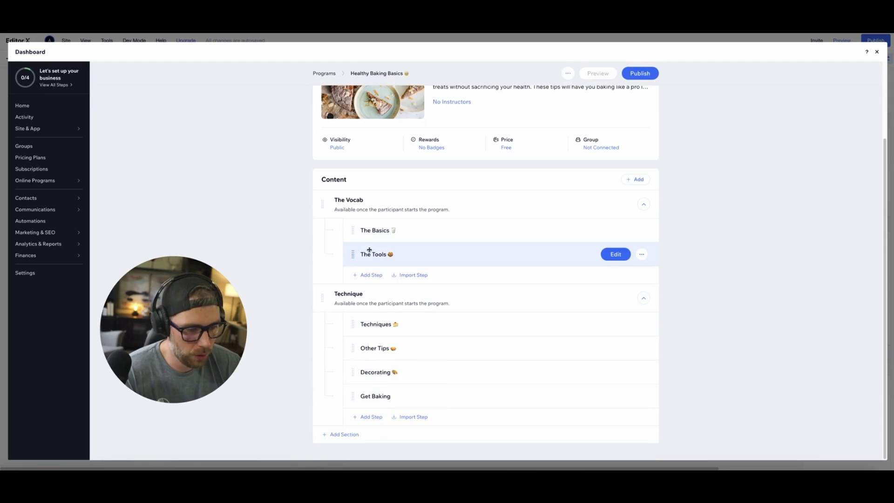
scroll(413, 278, "up", 2)
scroll(428, 285, "down", 2)
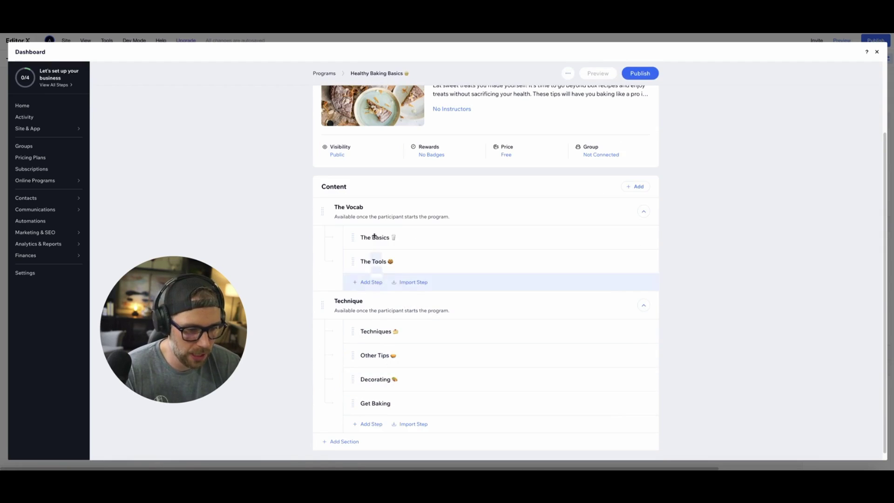
scroll(463, 296, "up", 2)
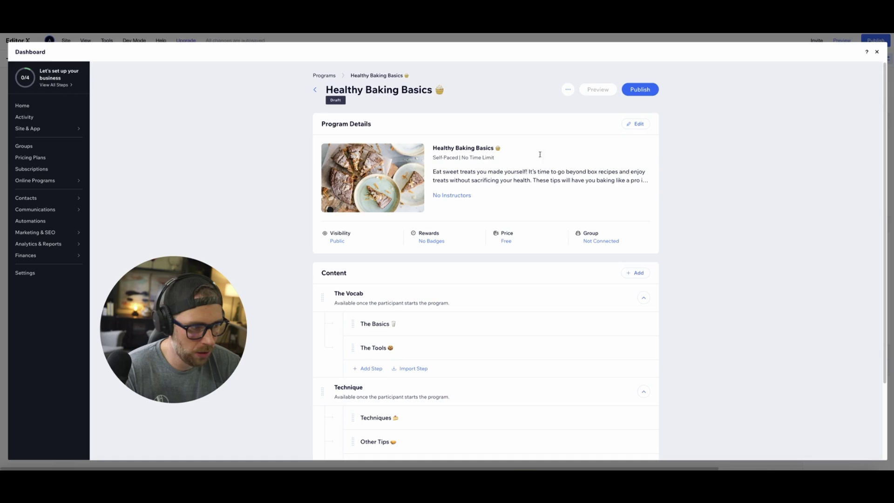
Publish Healthy Baking Basics, confirm it, and dismiss the published message.
left_click(639, 88)
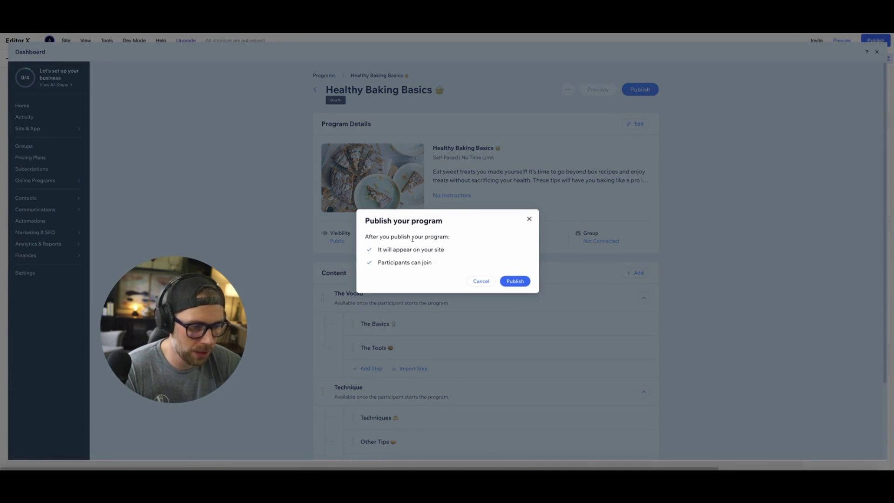
left_click(509, 281)
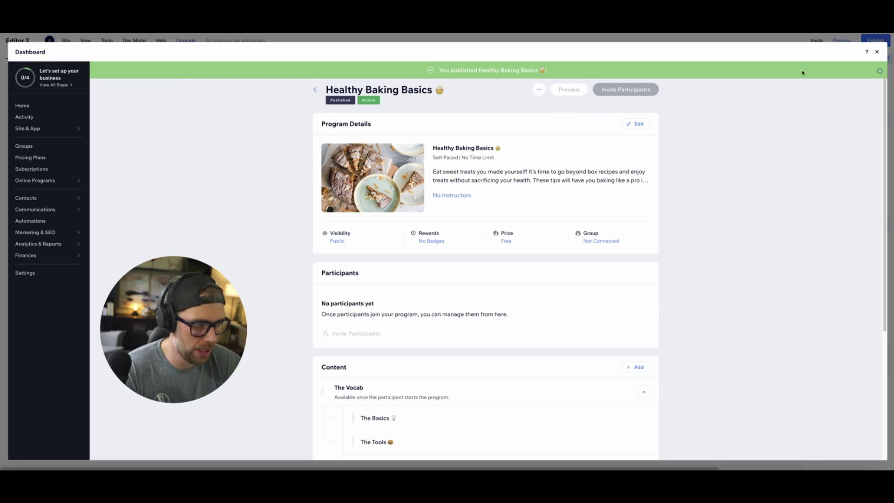
left_click(879, 71)
Close the Dashboard, show the site pages, and bring up the Program List settings.
left_click(875, 53)
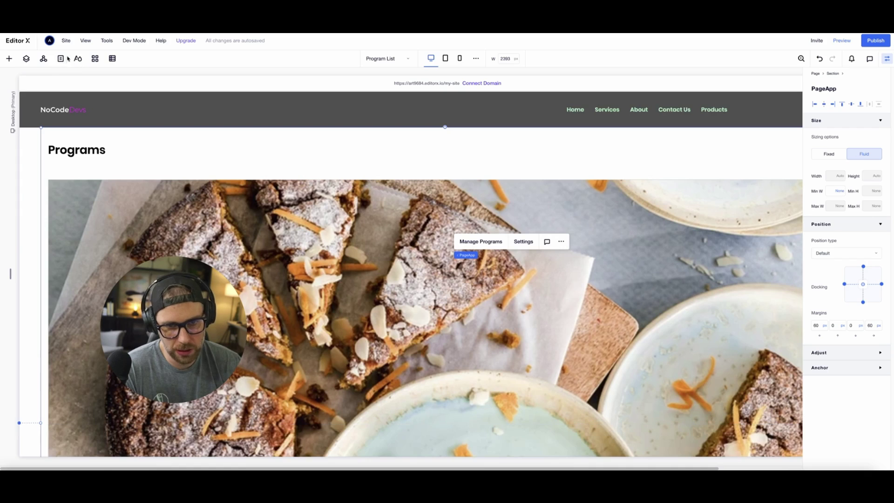
left_click(62, 58)
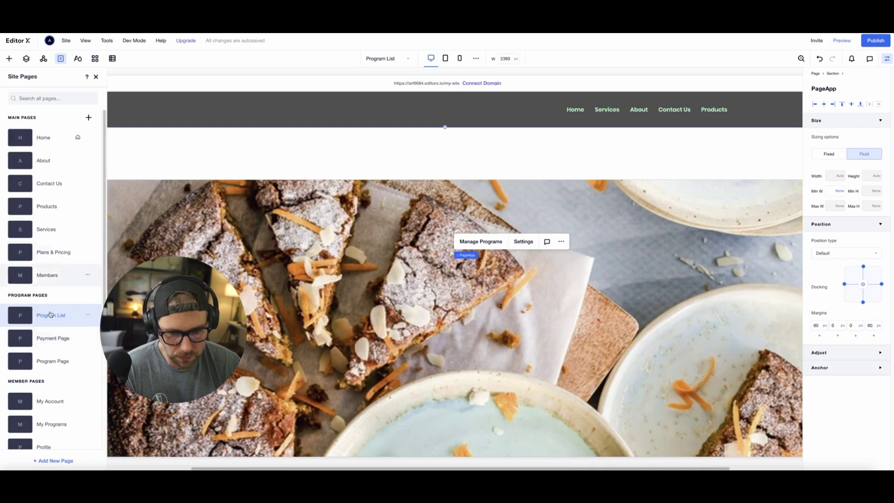
scroll(291, 253, "down", 6)
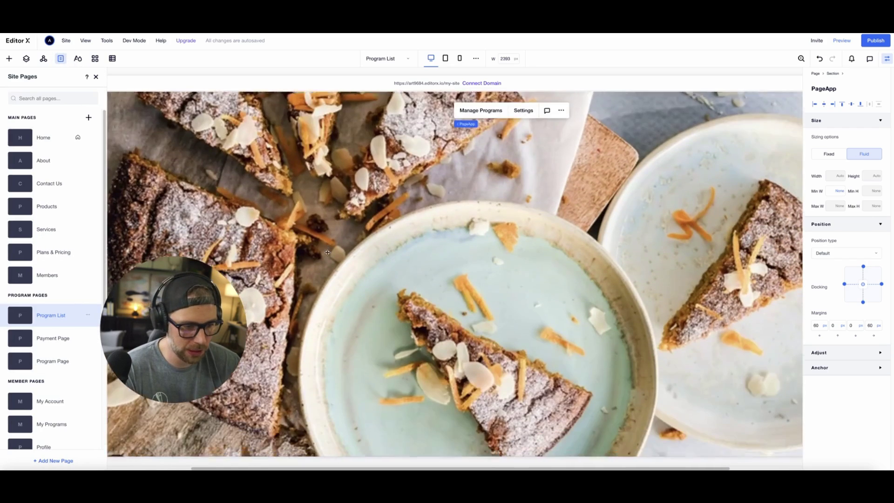
scroll(326, 247, "up", 4)
scroll(335, 243, "up", 2)
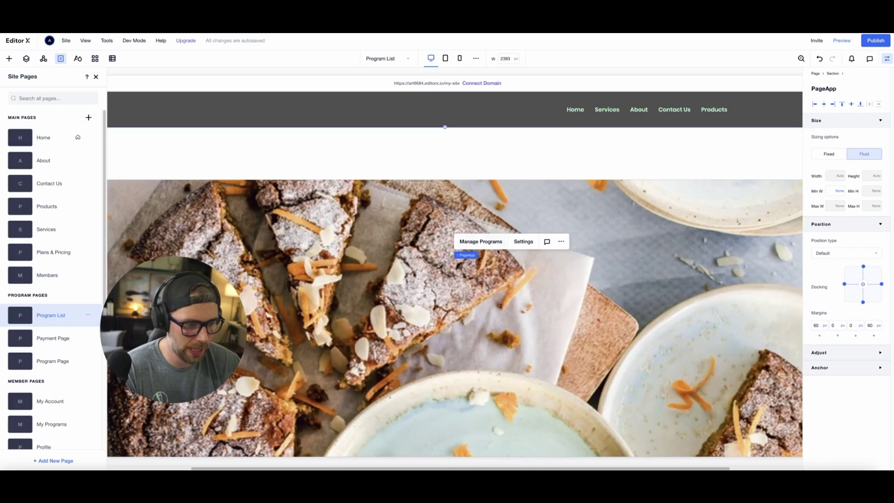
left_click(524, 242)
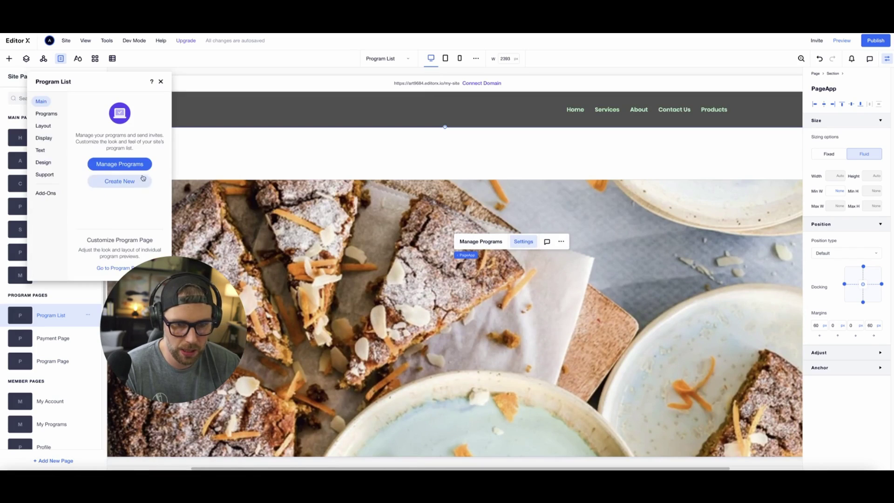
Set the program list layout to Side by Side after briefly trying Grid.
left_click(43, 125)
left_click(120, 142)
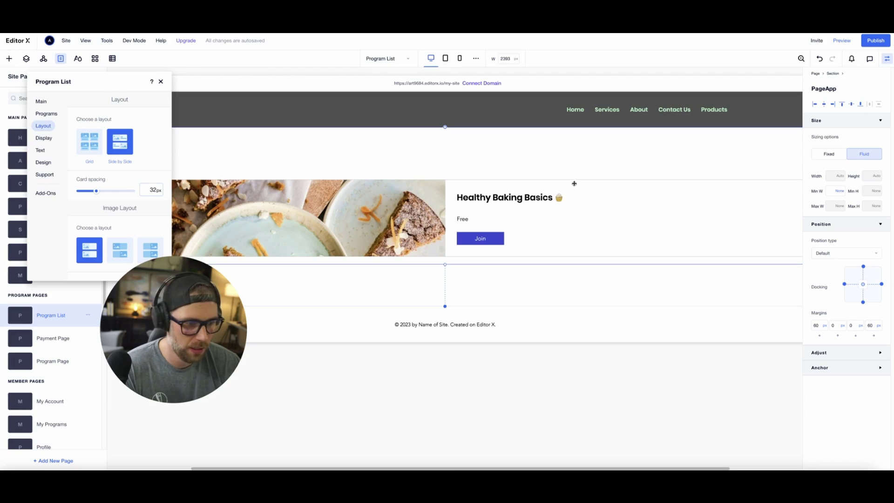
left_click(89, 142)
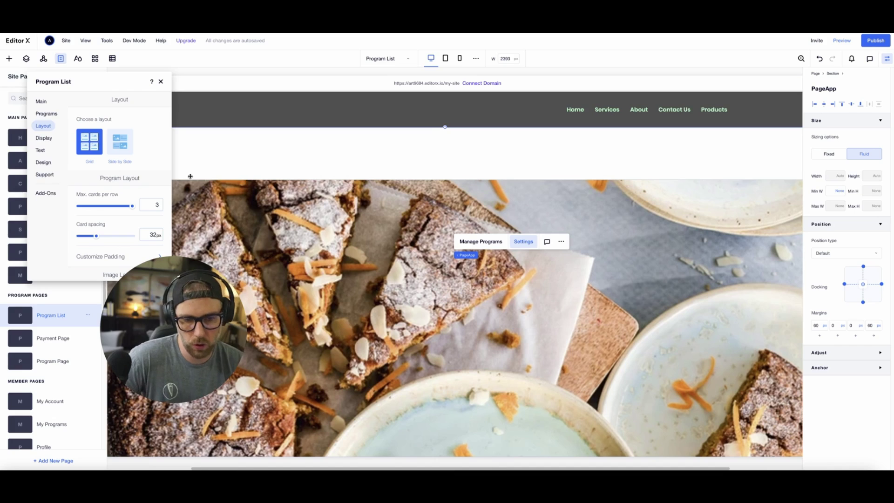
left_click(120, 141)
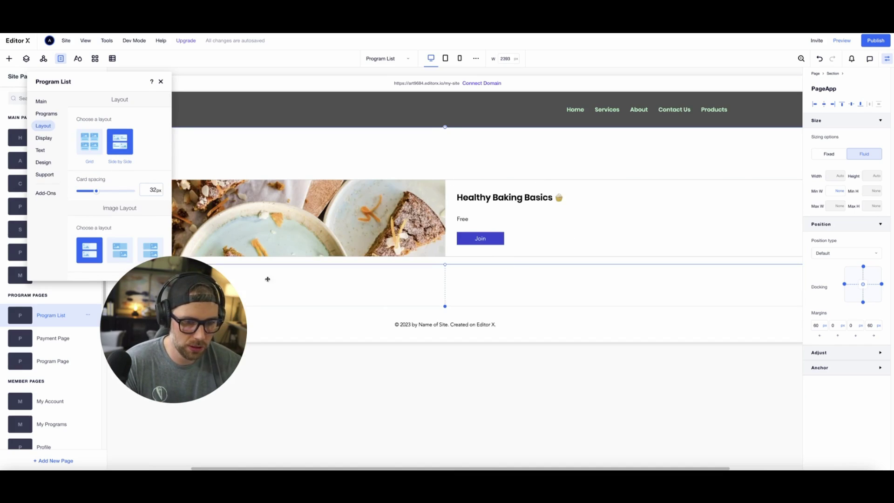
Place the card image on the right, then close the settings and Site Pages panels.
left_click(120, 249)
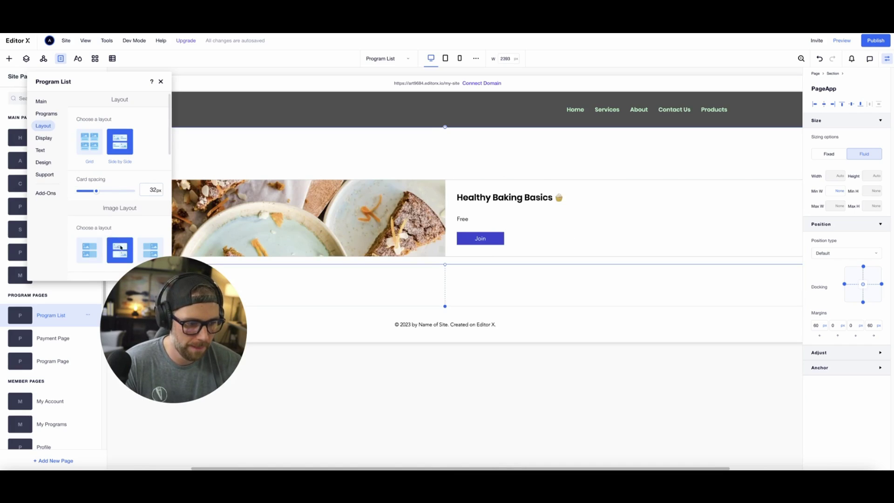
left_click(153, 248)
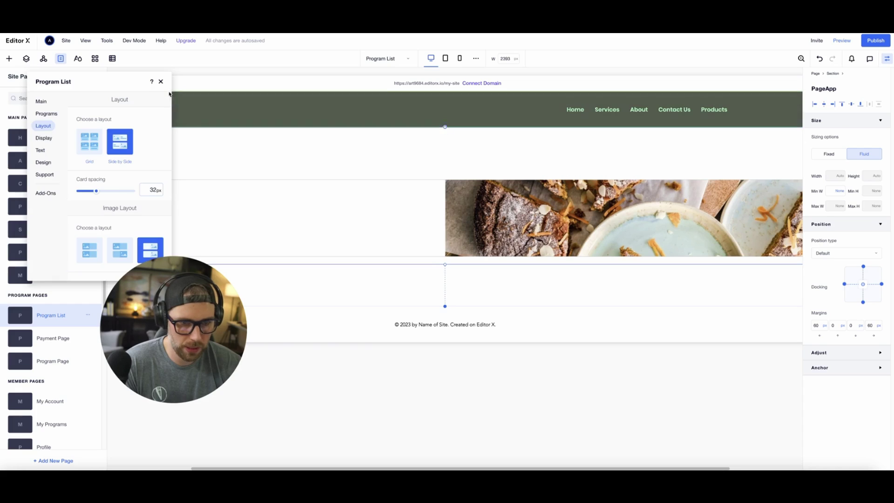
left_click(160, 81)
left_click(95, 76)
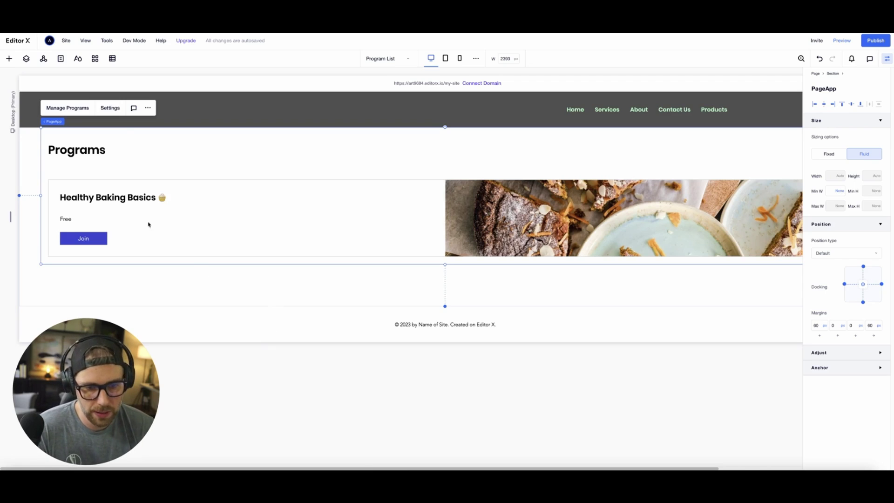
Reopen the Program List settings to check the layout, then close them.
left_click(110, 107)
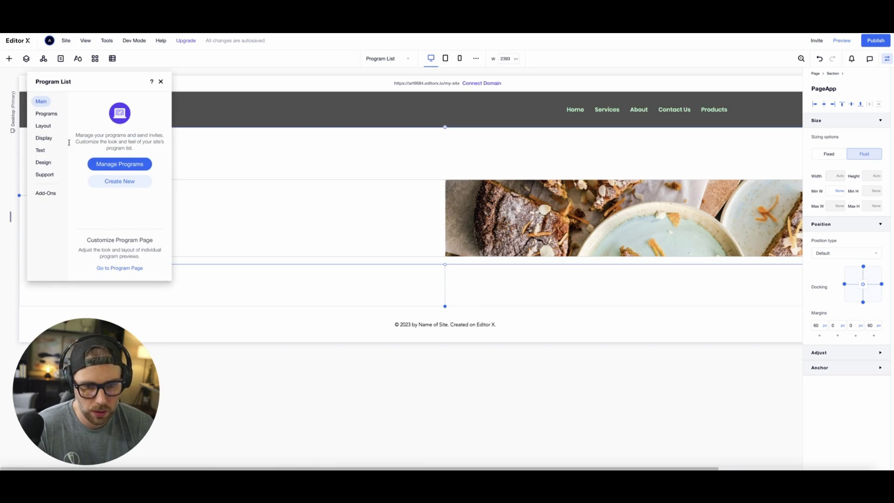
left_click(43, 125)
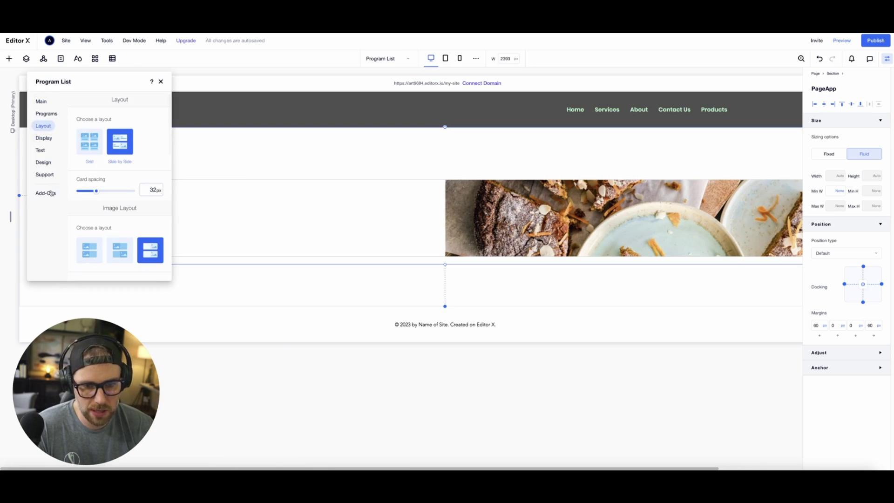
left_click(161, 81)
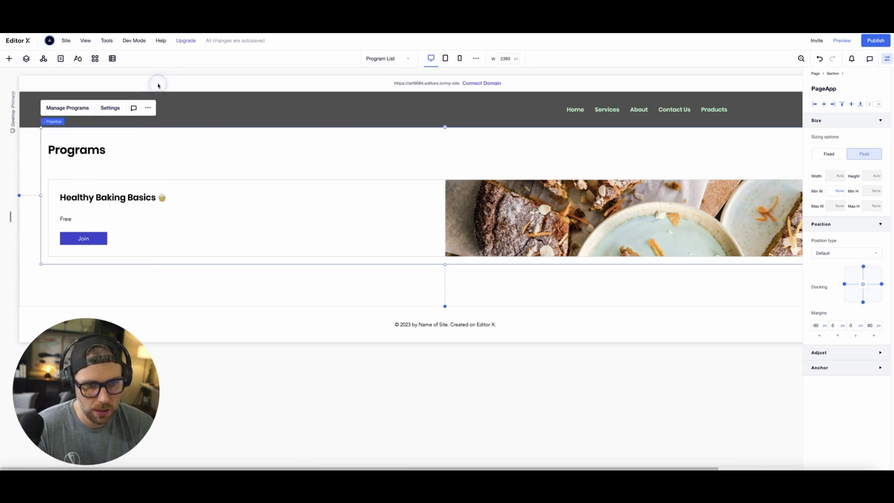
Open the Program Page from Site Pages and close the pages panel.
left_click(61, 60)
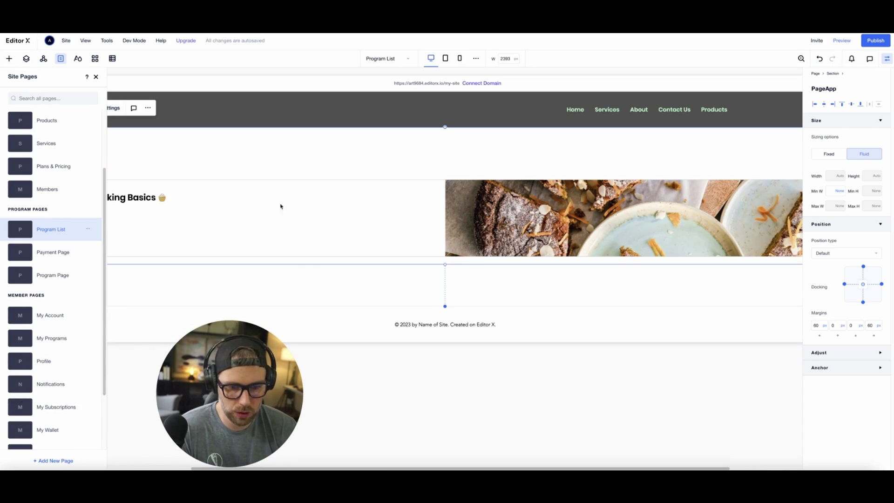
key("Escape")
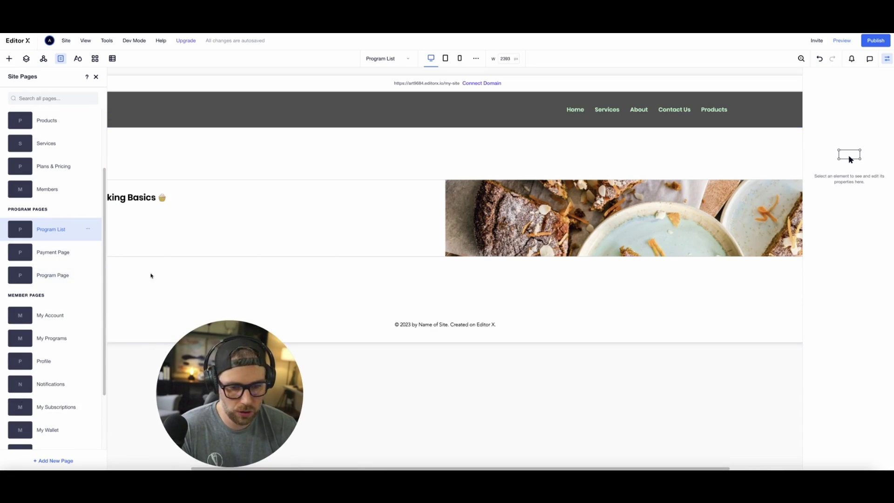
left_click(53, 274)
left_click(96, 76)
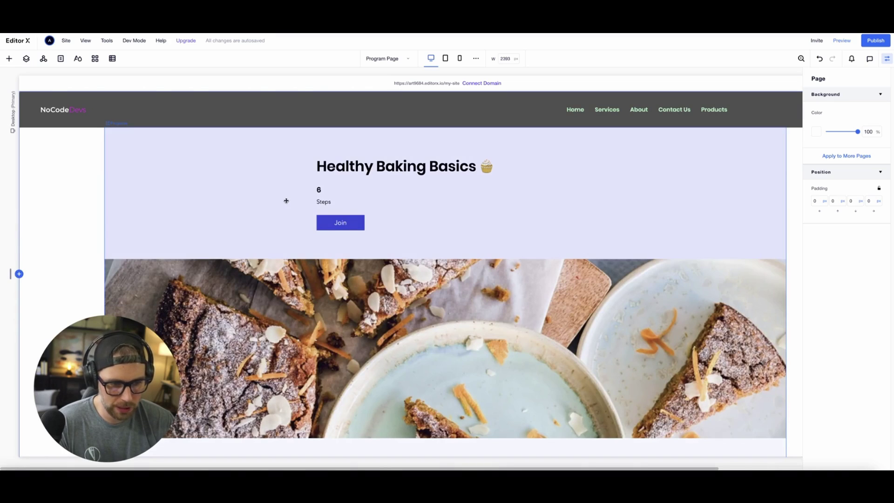
Scroll through the Healthy Baking Basics page, then open the Programs widget's settings.
scroll(285, 199, "down", 6)
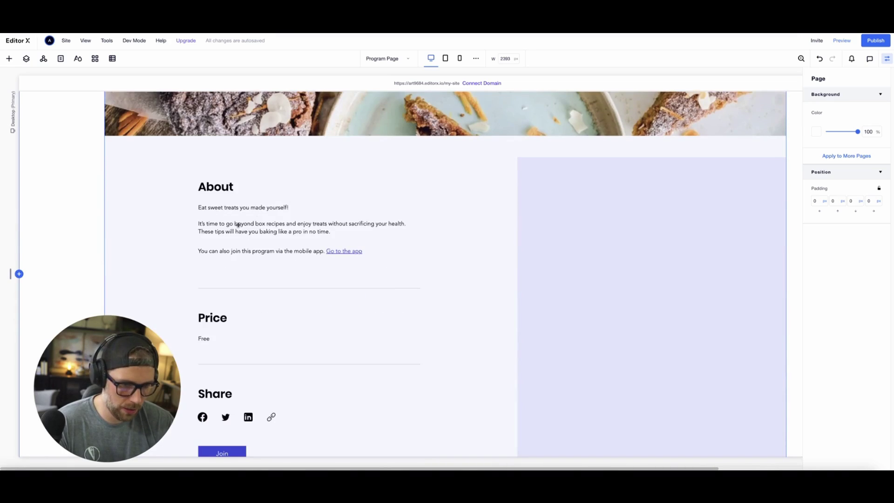
scroll(255, 216, "down", 2)
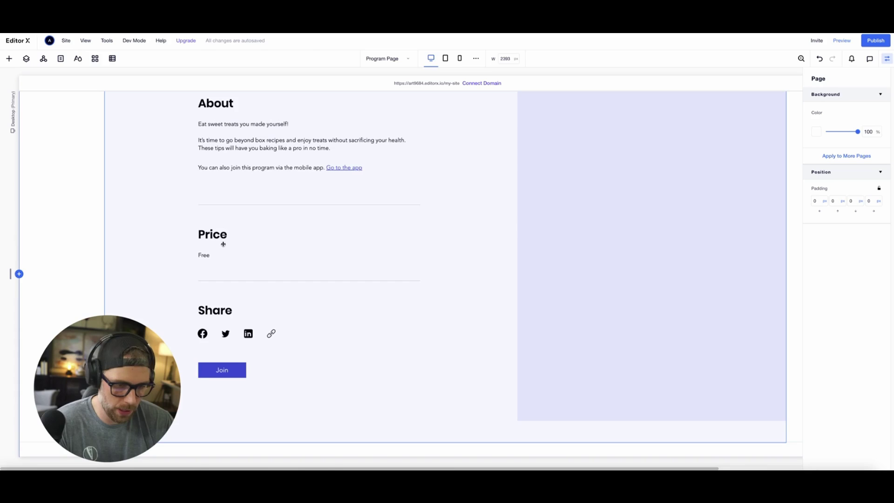
scroll(214, 251, "up", 5)
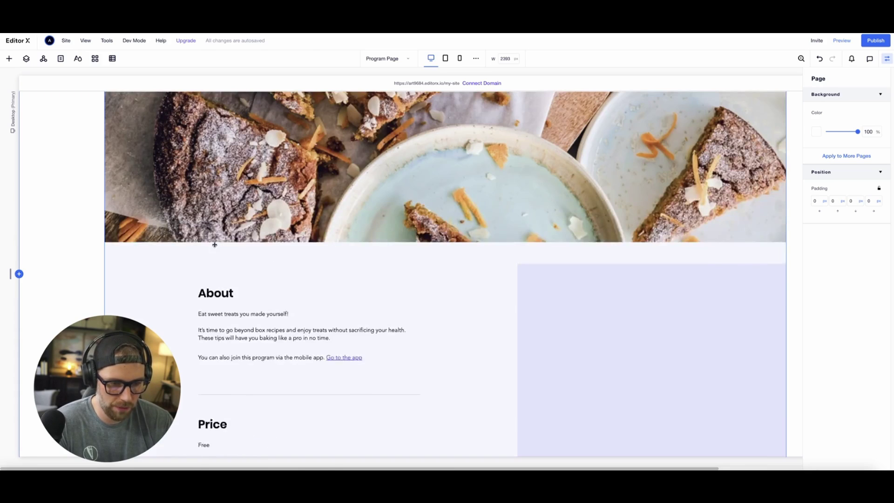
scroll(236, 285, "up", 3)
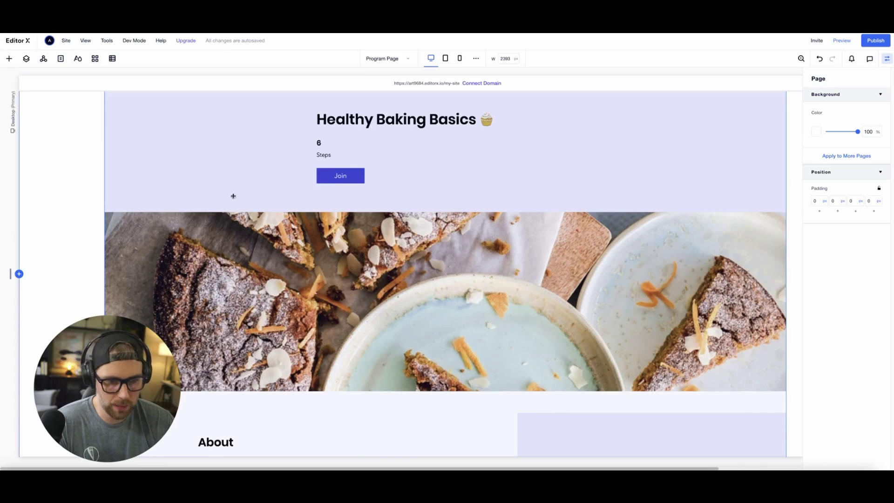
left_click(229, 208)
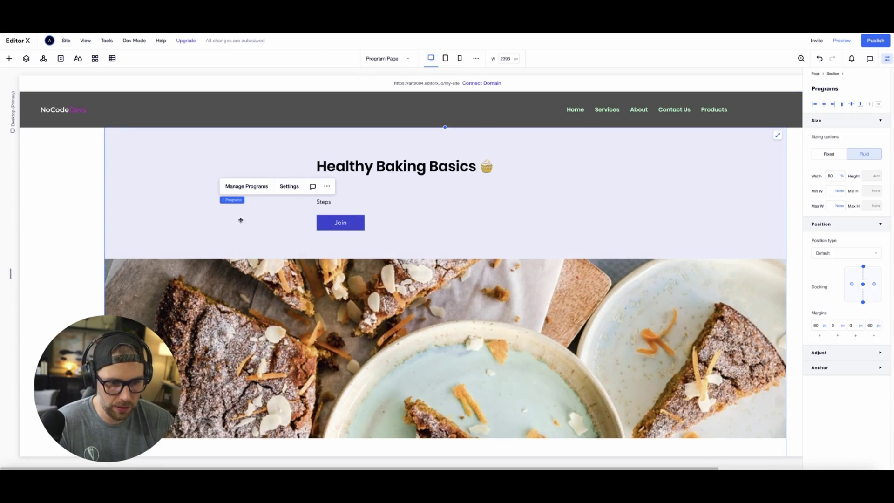
left_click(289, 187)
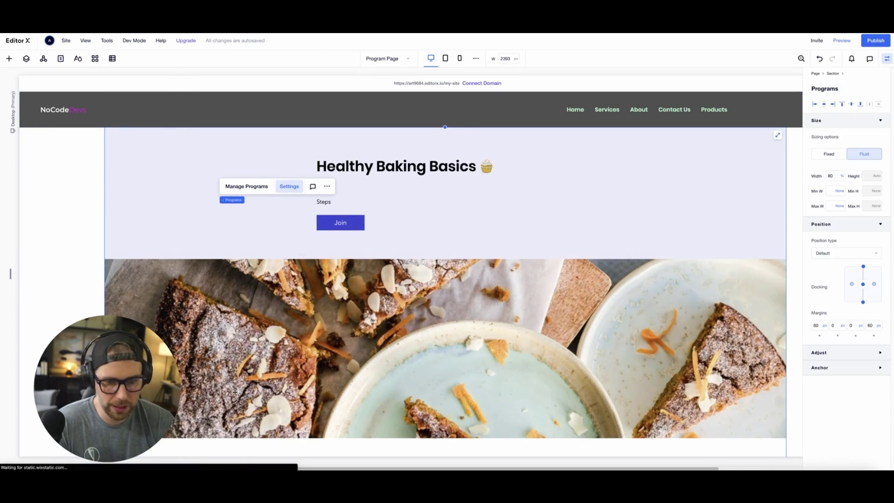
Set the header layout to Side by Side, keeping the program image shown in Display.
left_click(43, 113)
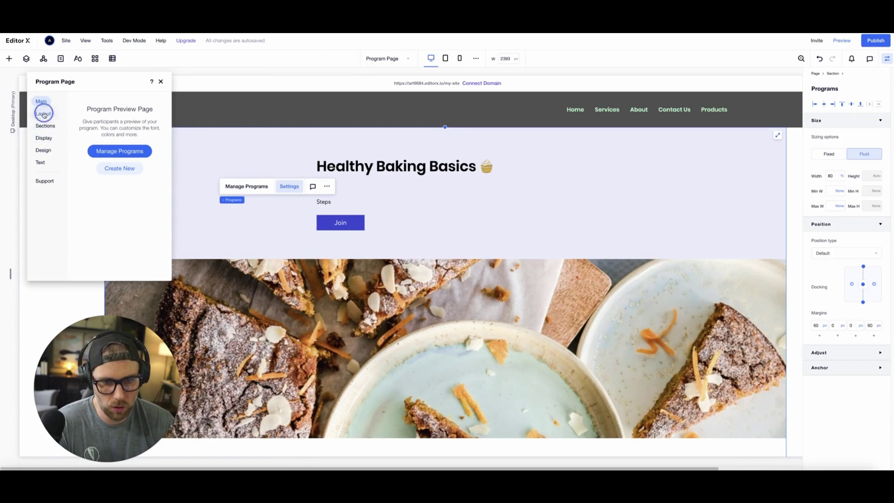
left_click(127, 179)
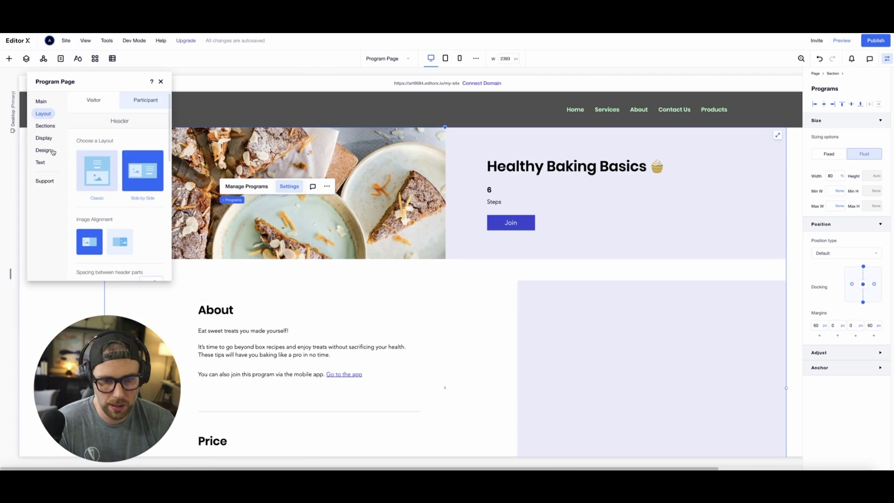
left_click(44, 138)
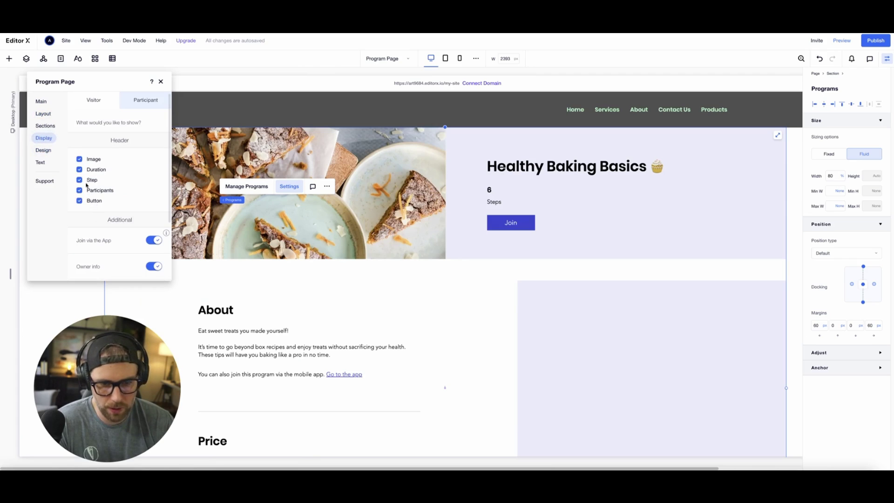
scroll(107, 191, "down", 1)
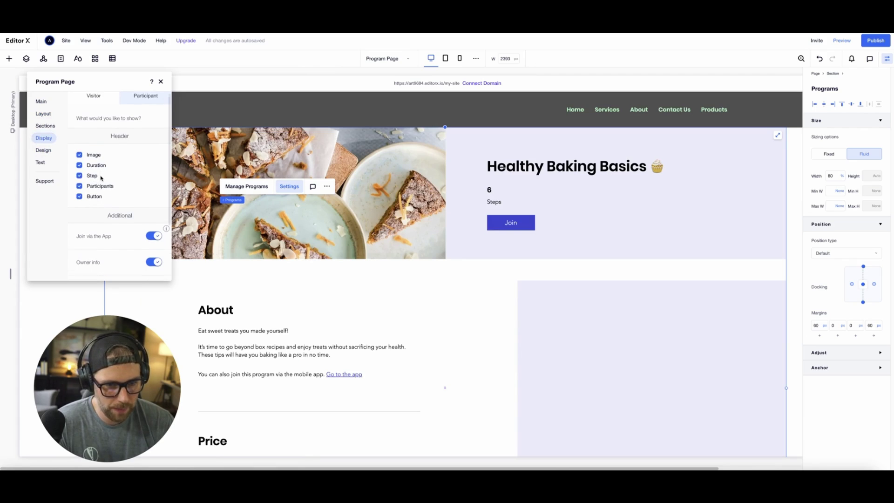
left_click(79, 150)
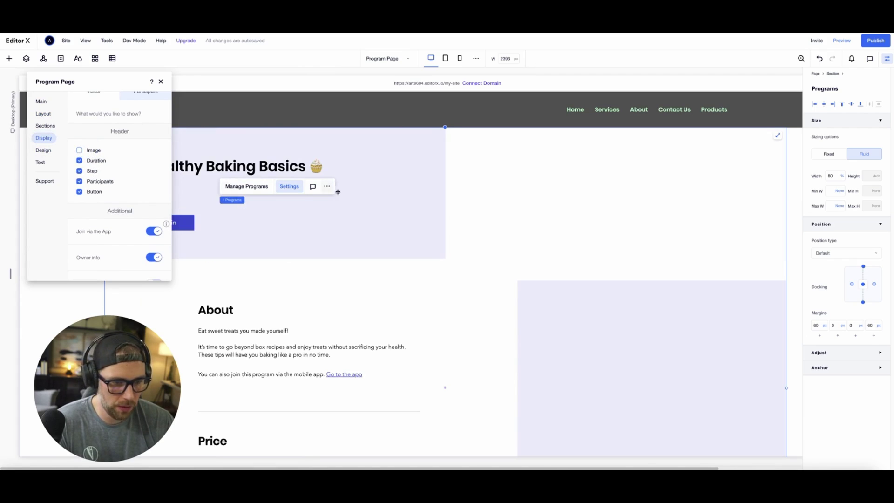
left_click(79, 149)
scroll(128, 210, "down", 2)
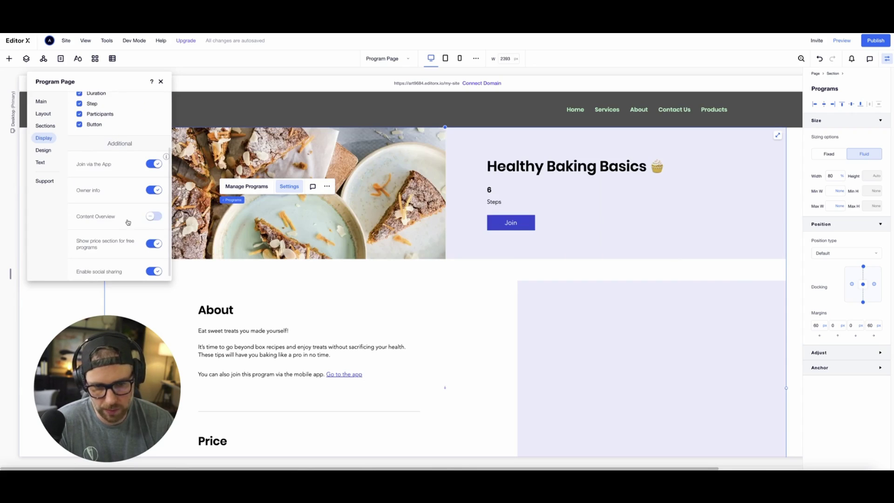
scroll(128, 222, "down", 1)
scroll(102, 231, "up", 5)
Review the Design video overlay, Display and Sections options, then close the panel.
left_click(43, 150)
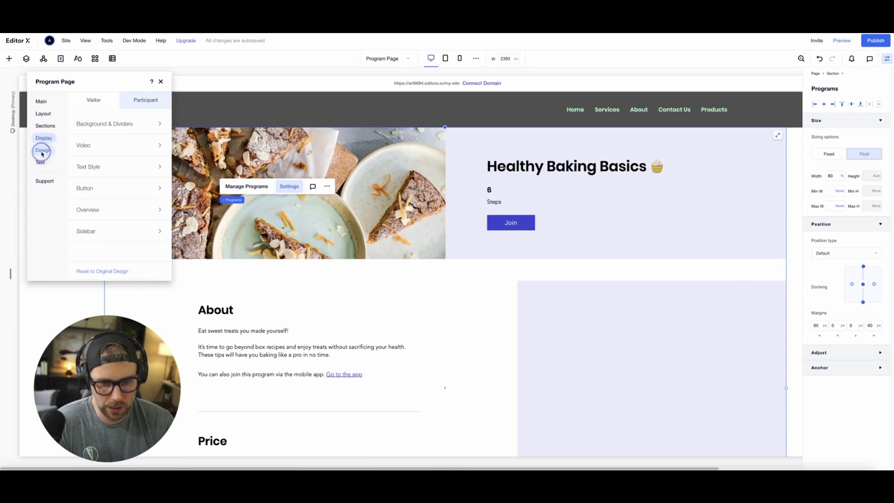
left_click(114, 145)
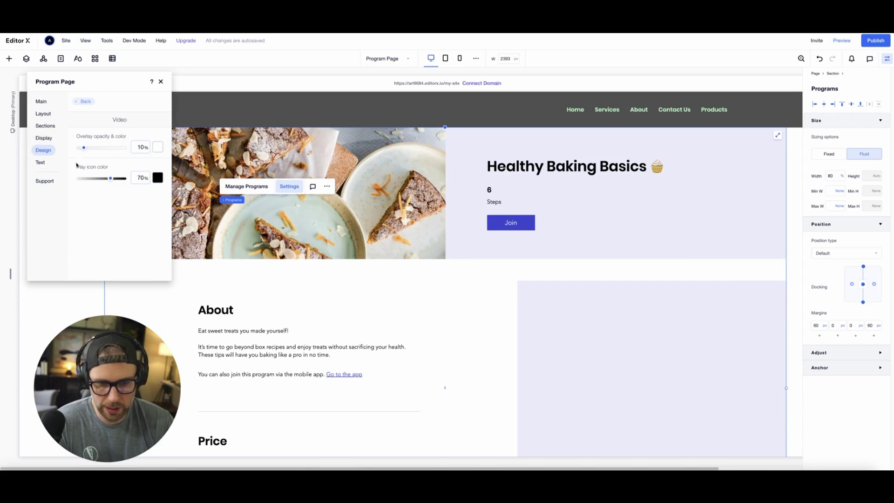
left_click(43, 138)
scroll(134, 196, "down", 3)
scroll(134, 195, "up", 3)
left_click(45, 125)
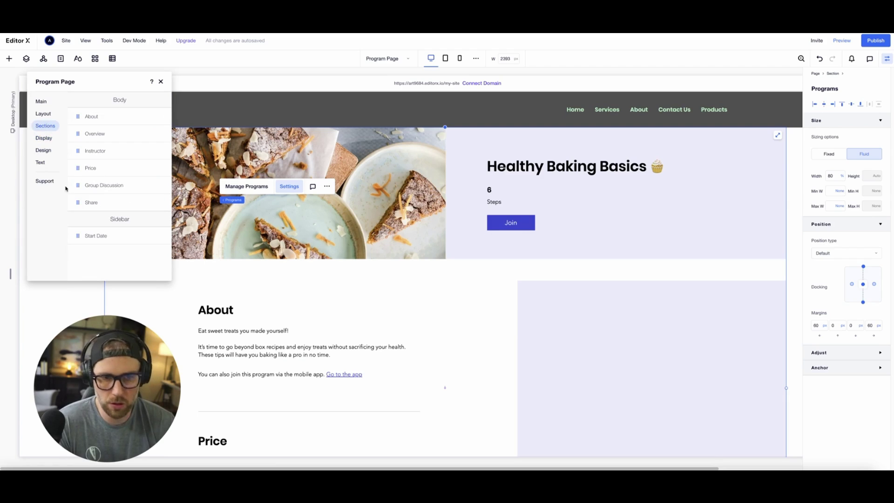
left_click(161, 81)
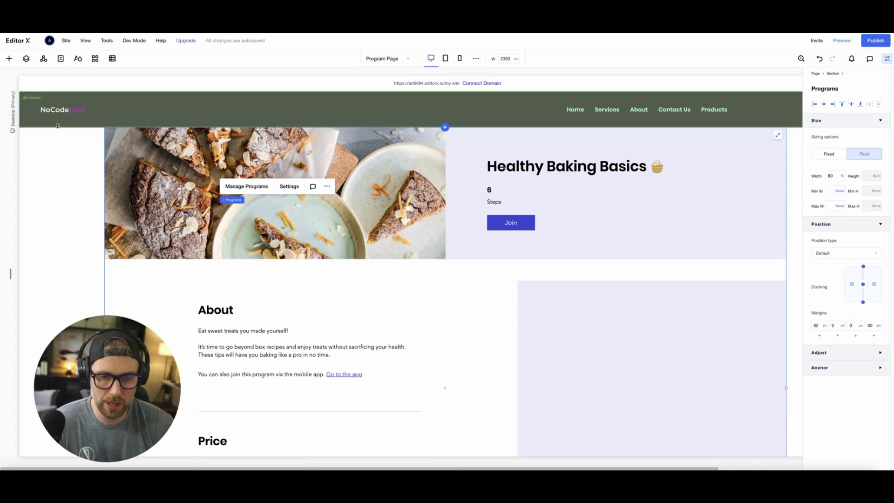
Show the Site Pages list with Home, About, Products and the Program Pages.
left_click(64, 61)
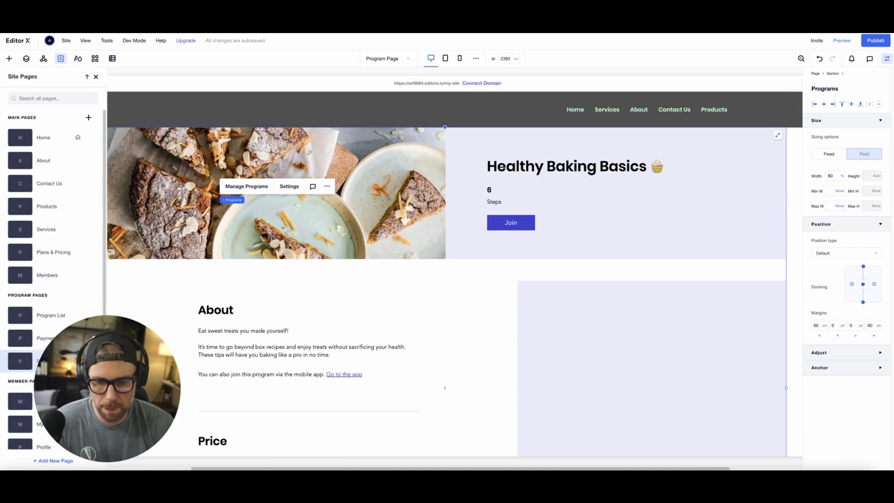
Open the Program List page under Program Pages and show its Settings, SEO Basics and Rename options.
left_click_drag(132, 386, 473, 347)
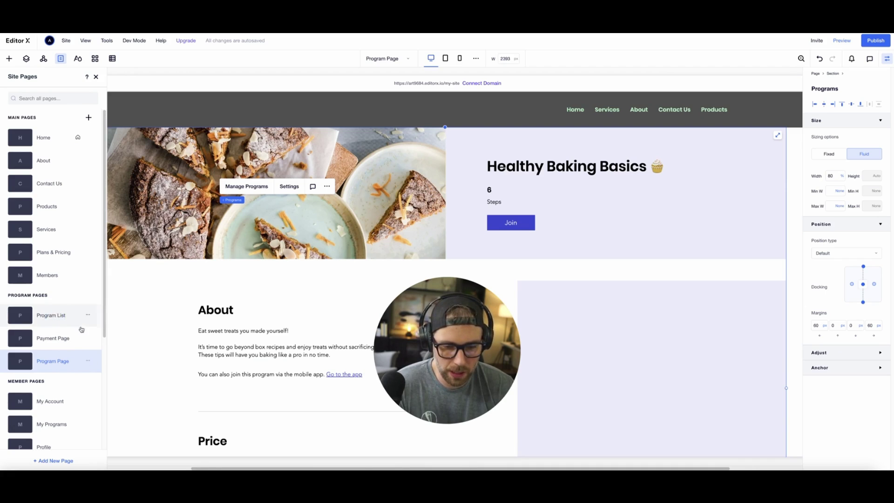
left_click(70, 315)
left_click(87, 315)
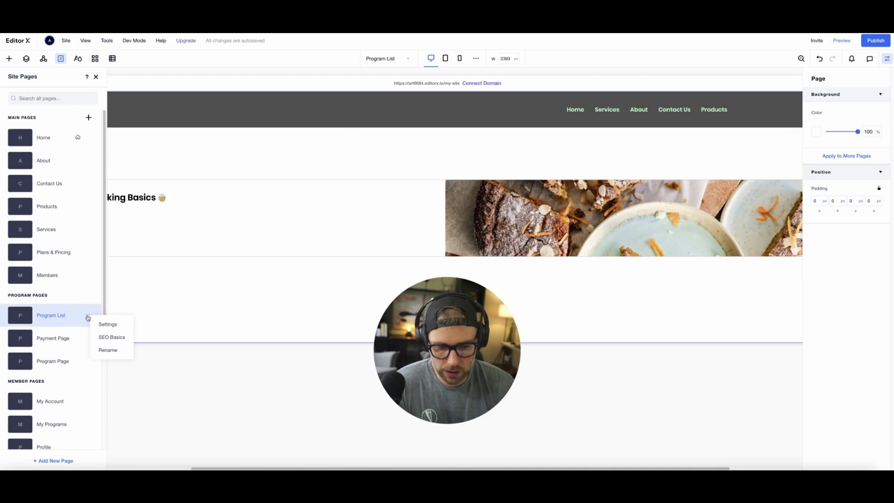
In the Program List page's SEO basics settings, replace the URL slug 'challenges' with 'baking-lessons'.
left_click(117, 325)
left_click(170, 96)
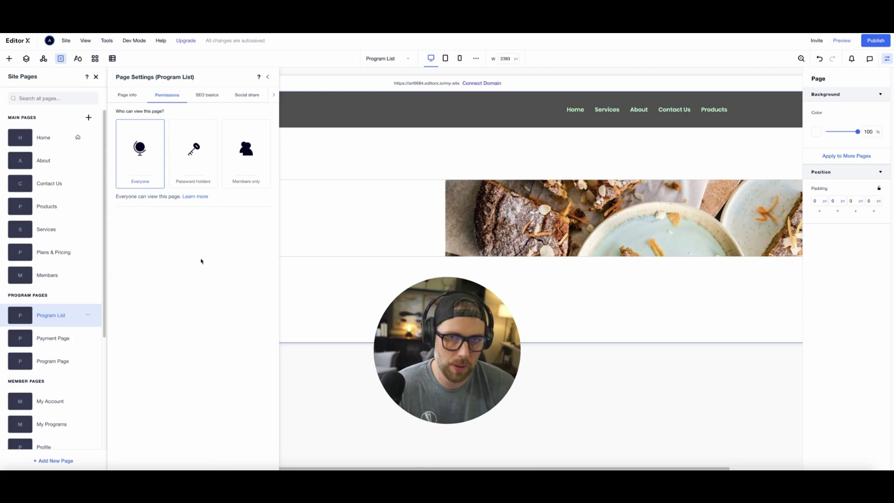
left_click(207, 95)
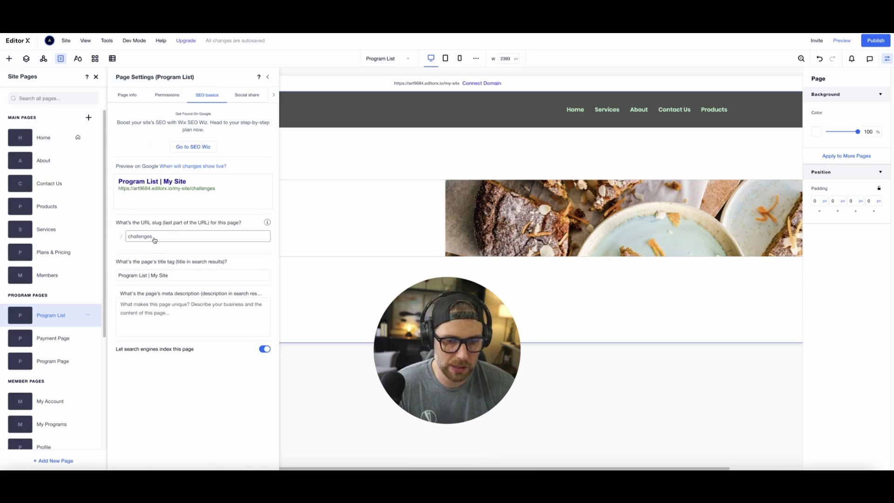
double_click(157, 237)
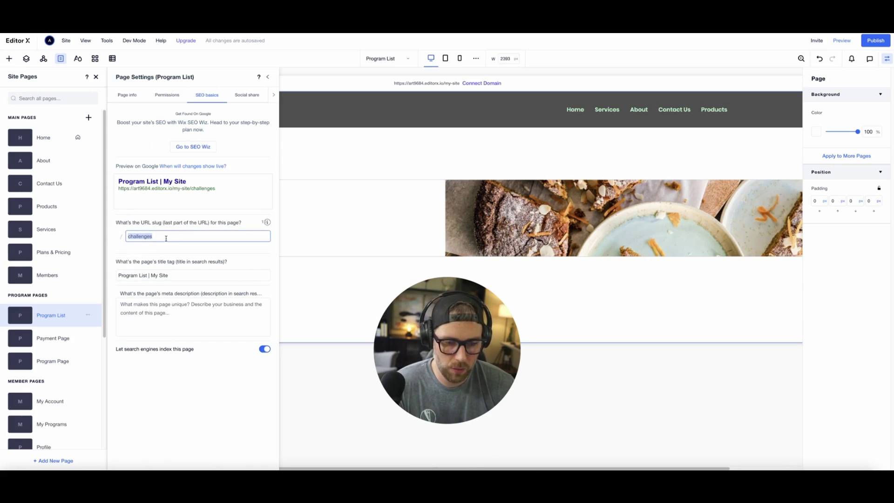
type("baking-sl")
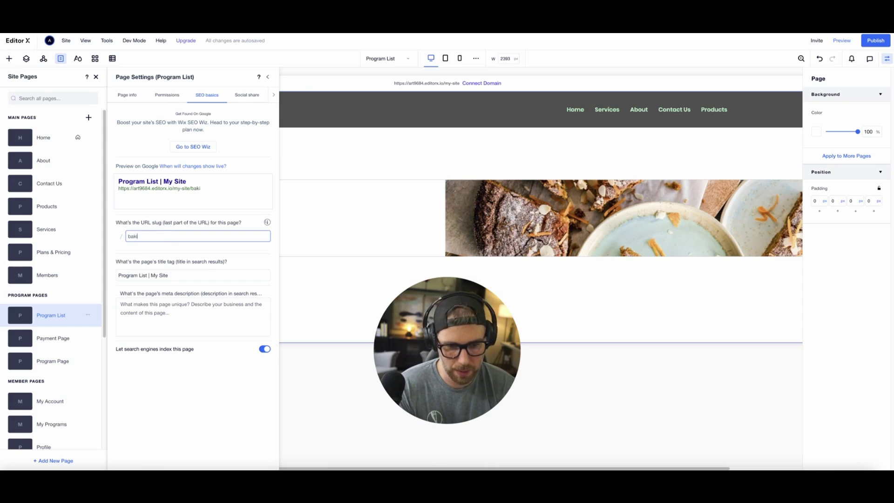
key("BackSpace")
type("les")
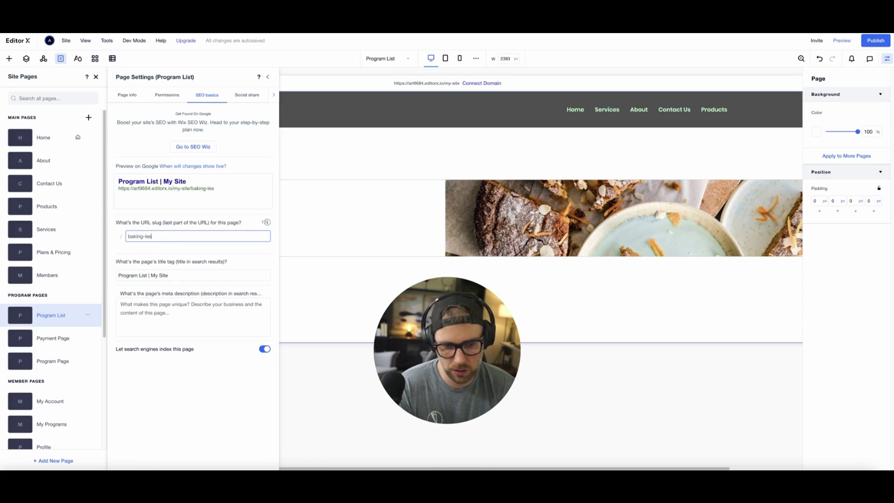
type("sions")
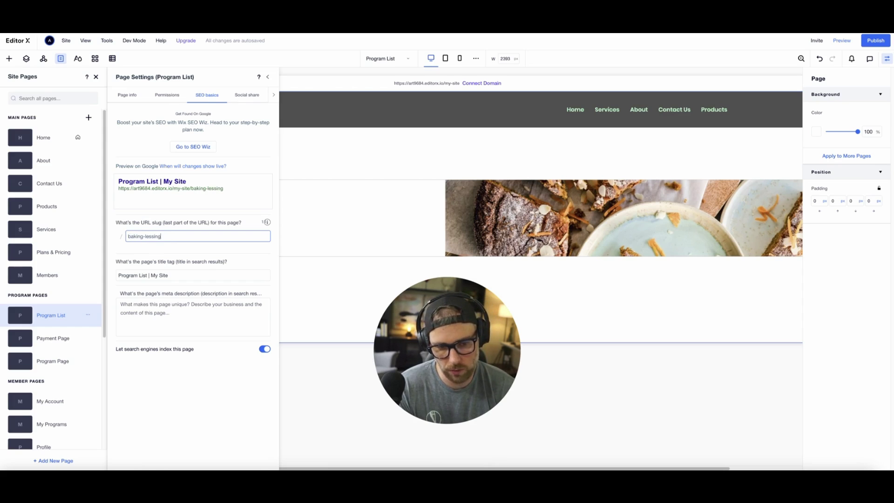
key("BackSpace")
key("BackSpace")
key("BackSpace")
type("ongs")
key("BackSpace")
key("BackSpace")
type("s")
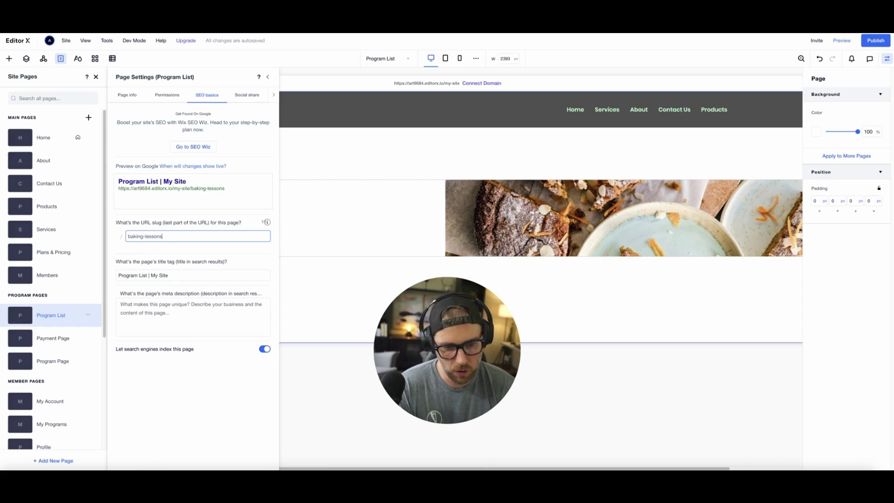